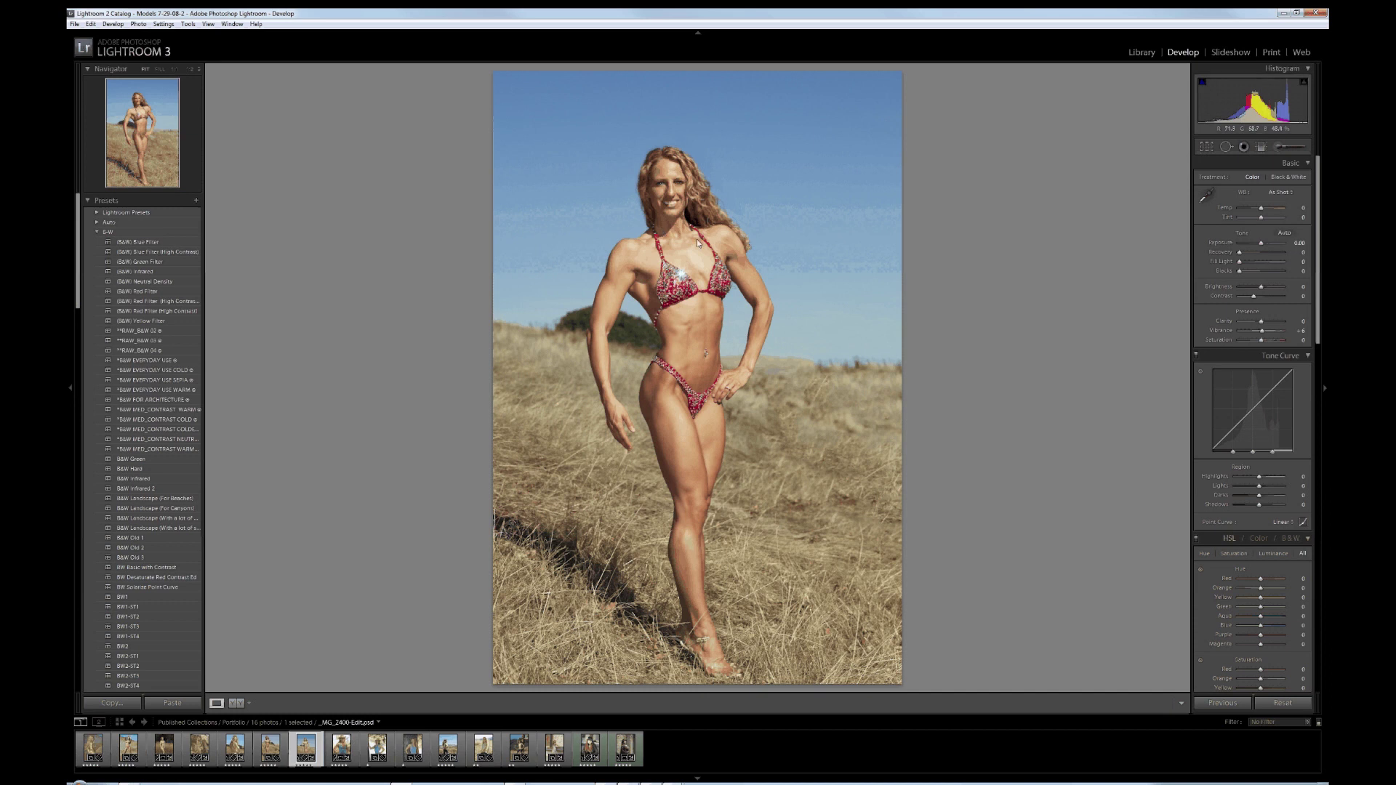
# Switch the beach portrait into the Print module's layout
pyautogui.click(1271, 54)
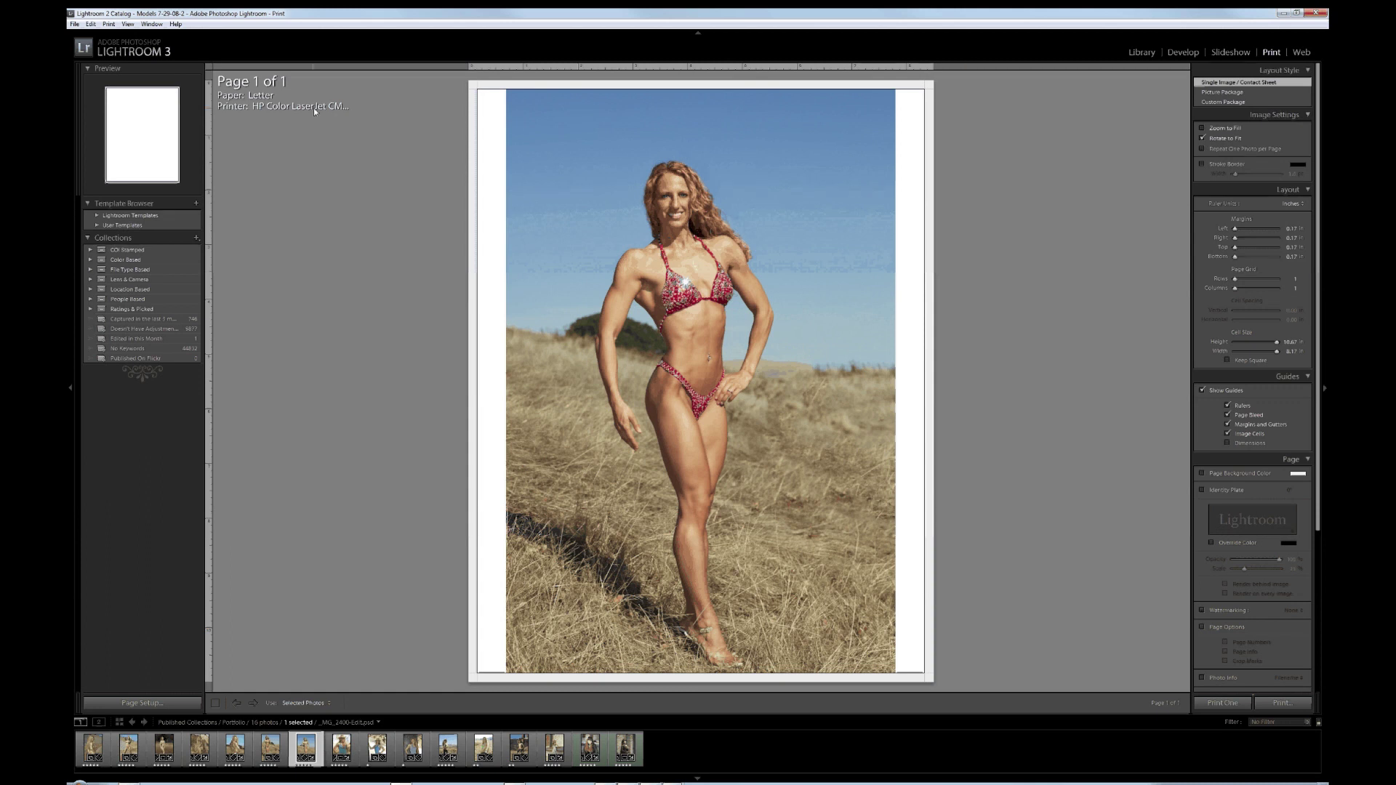
# In Page Setup, select the Epson Stylus Photo R3000 (Network) printer and US B (11 x 17 in) paper
pyautogui.click(128, 703)
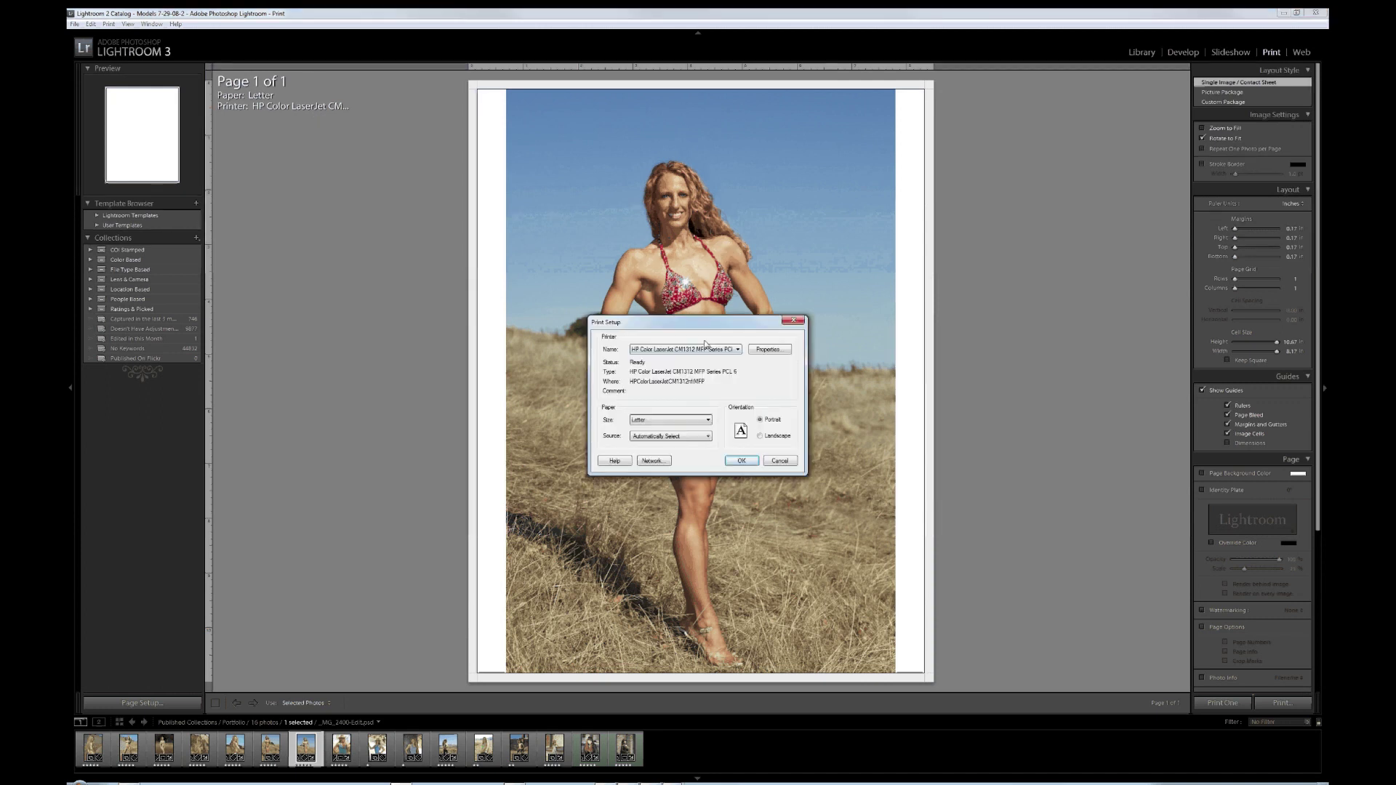
pyautogui.click(704, 349)
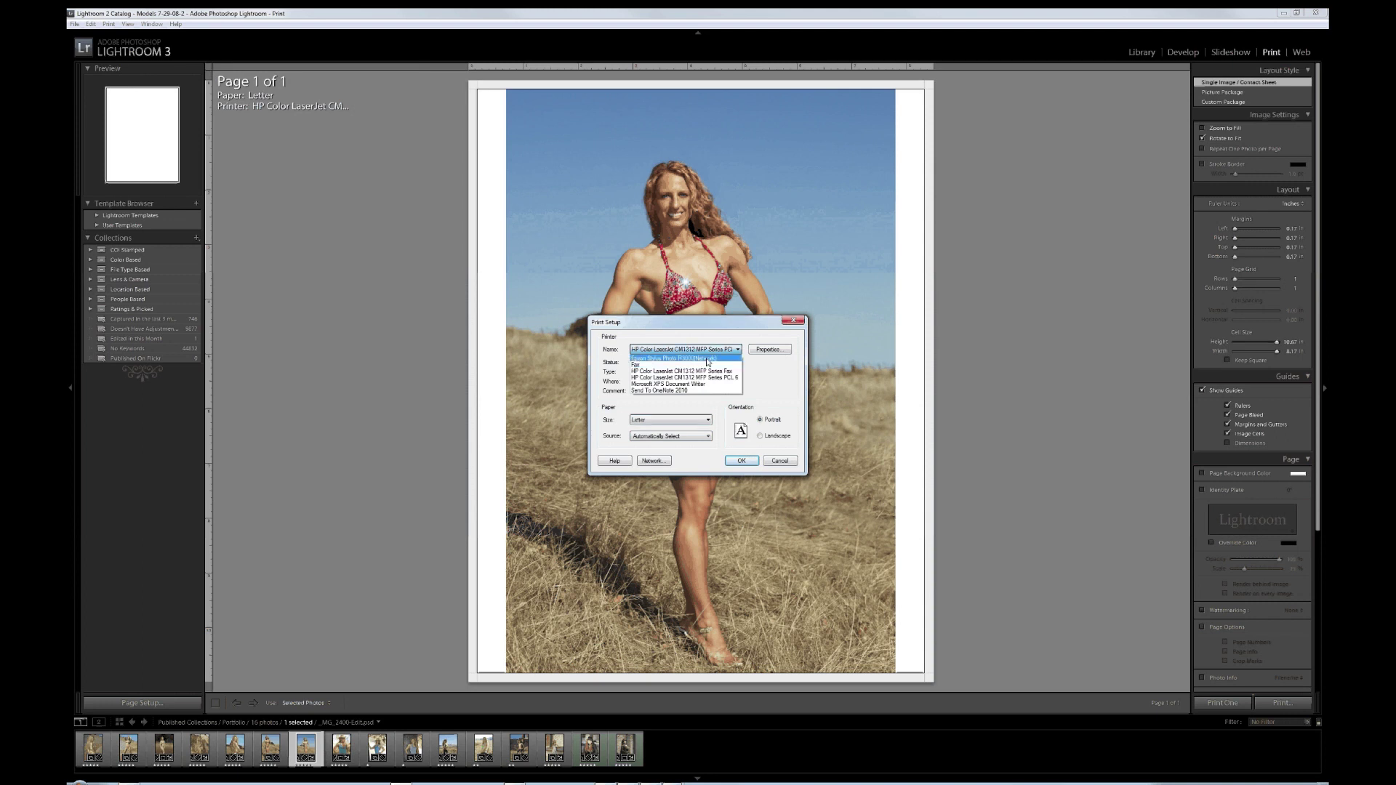
pyautogui.click(708, 358)
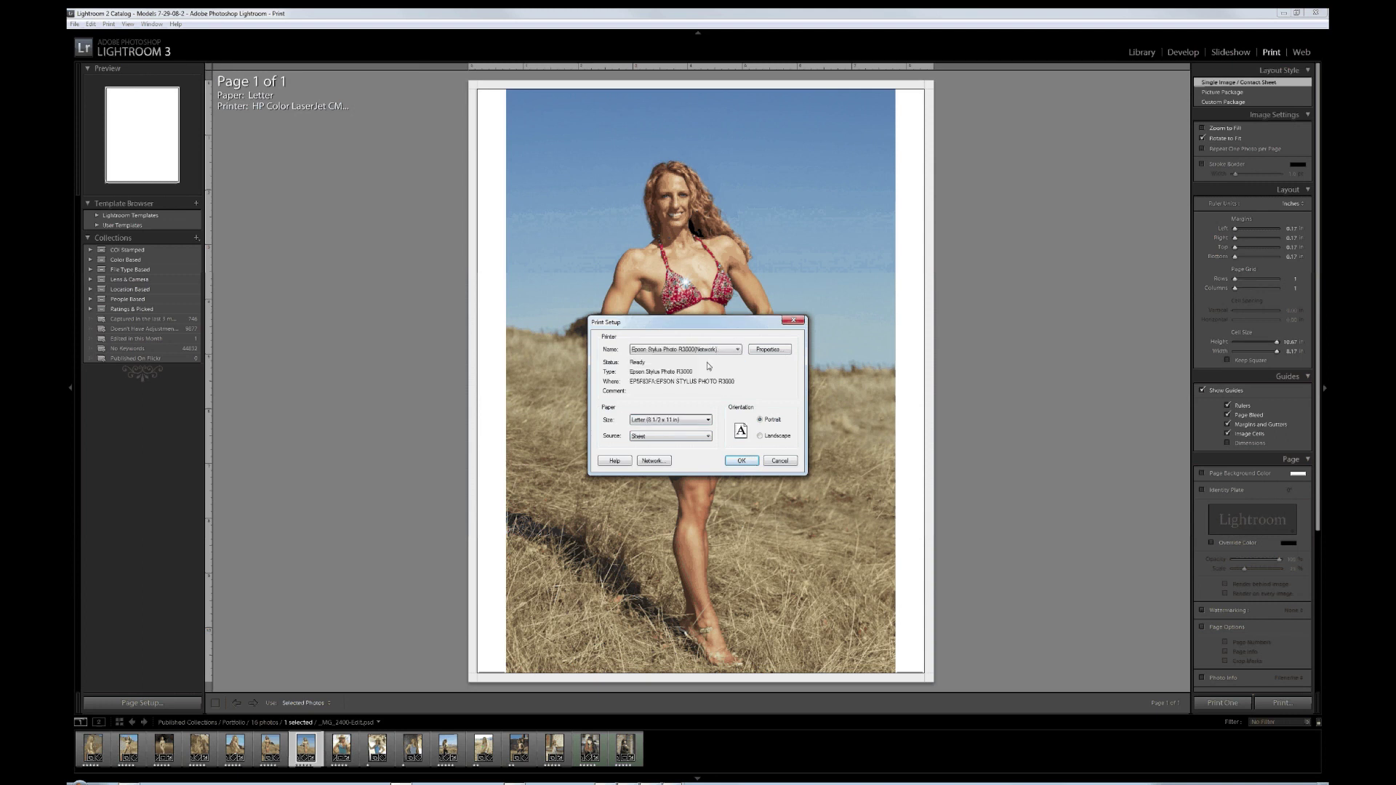
pyautogui.click(698, 425)
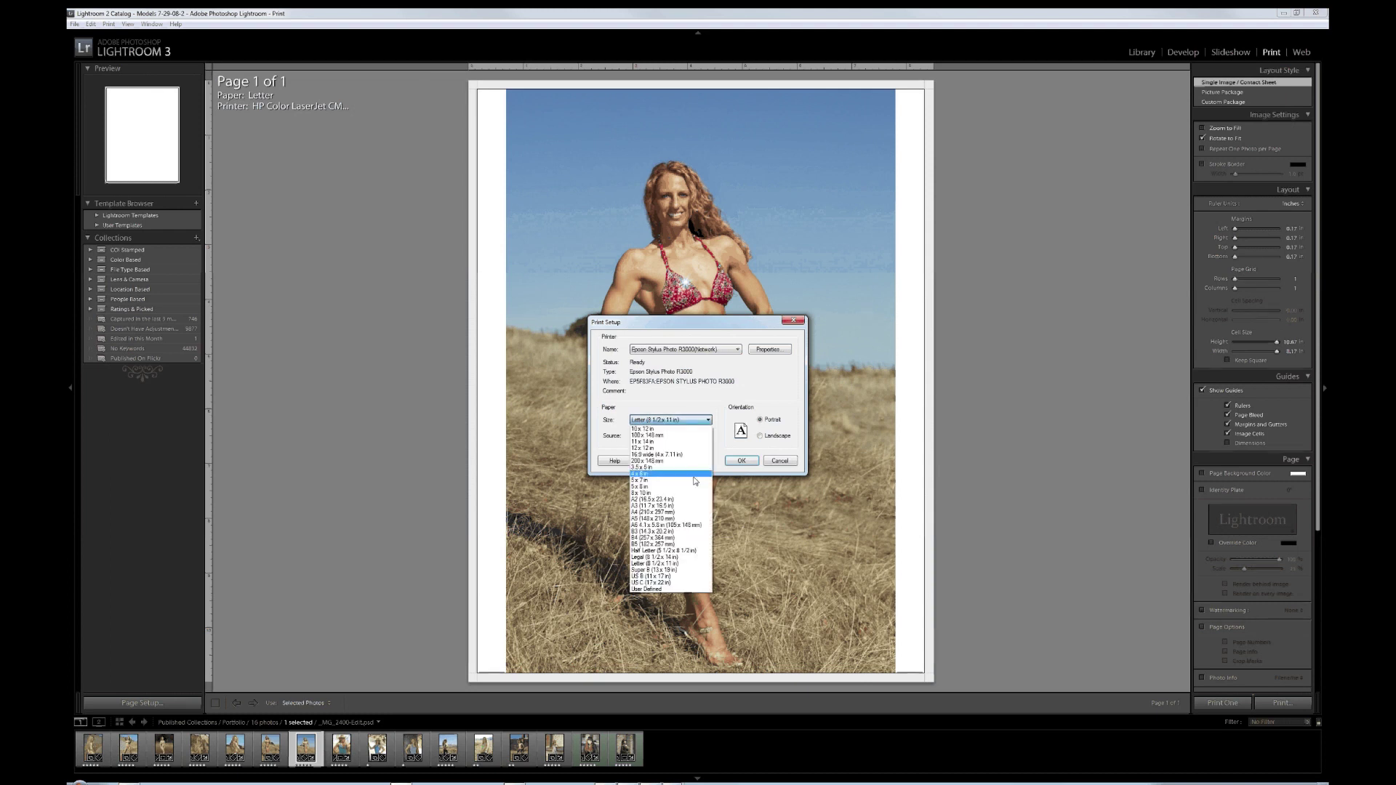
pyautogui.click(679, 576)
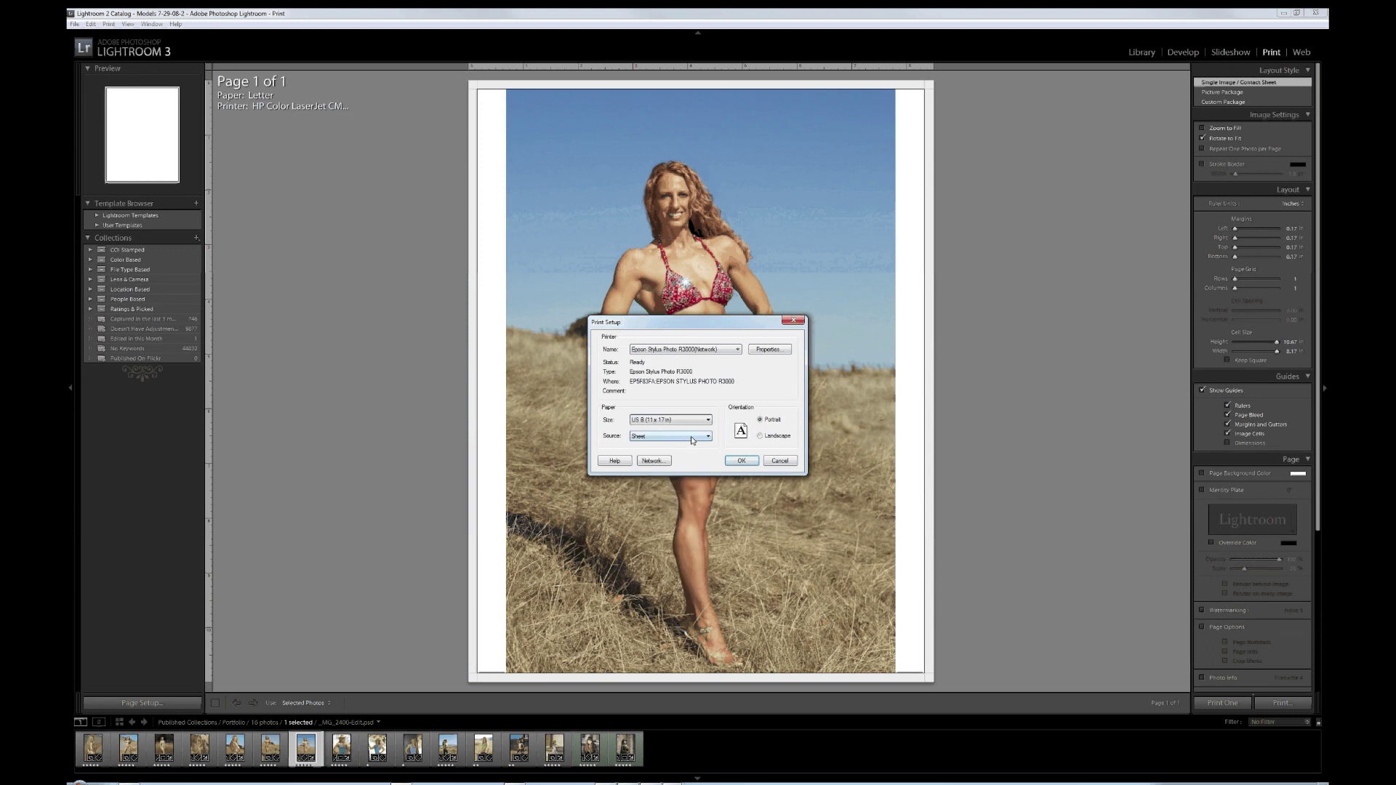
# Open the Epson R3000 properties and keep Photo Black Ink as the ink
pyautogui.click(774, 352)
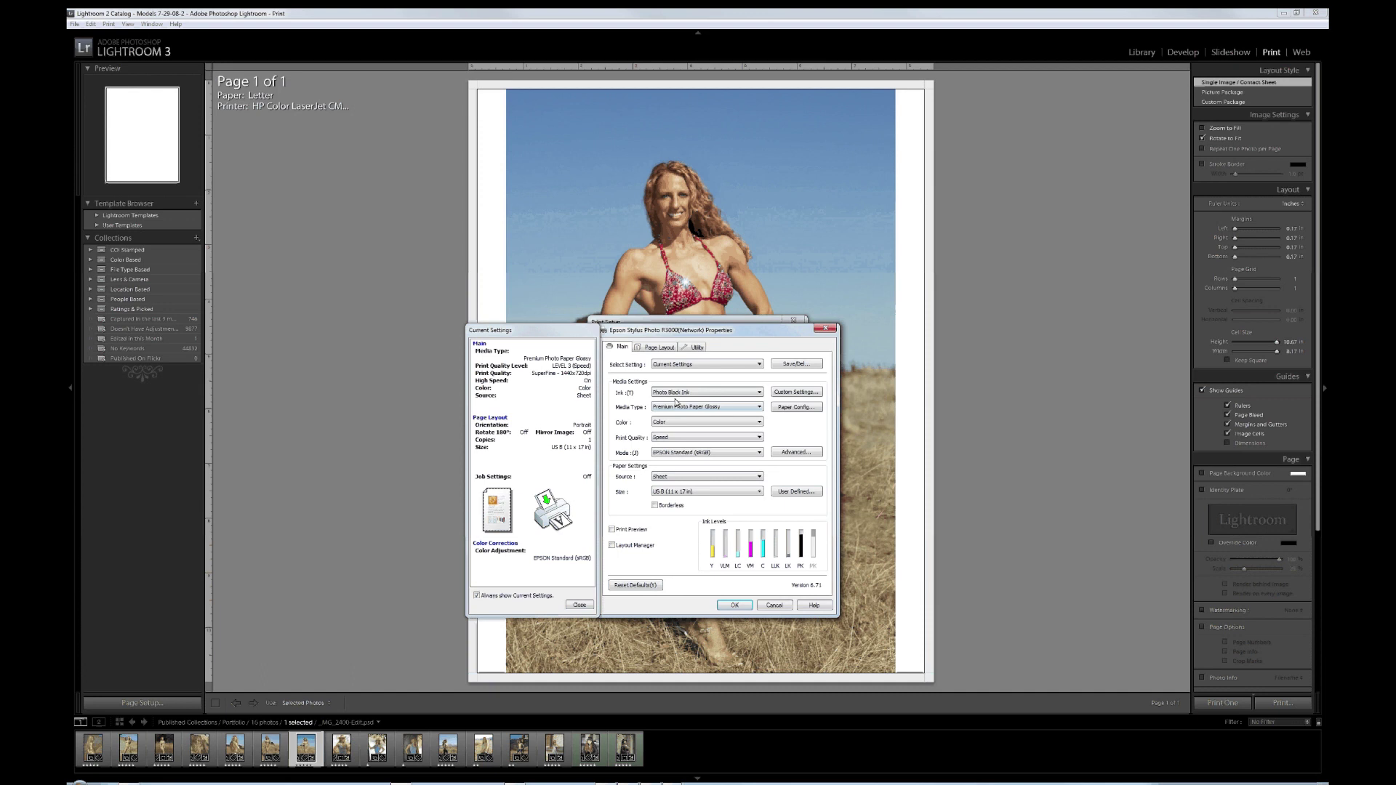
pyautogui.click(678, 394)
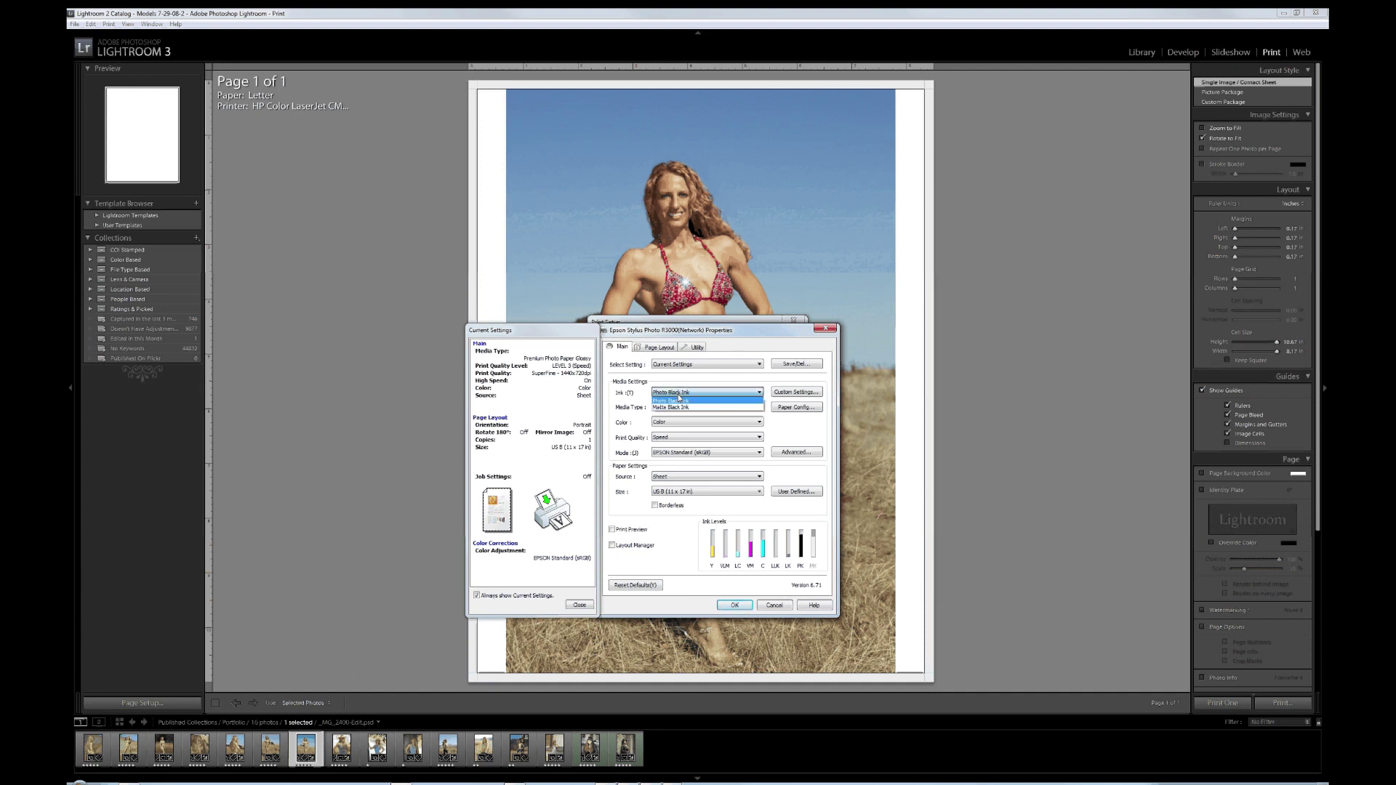
pyautogui.click(691, 401)
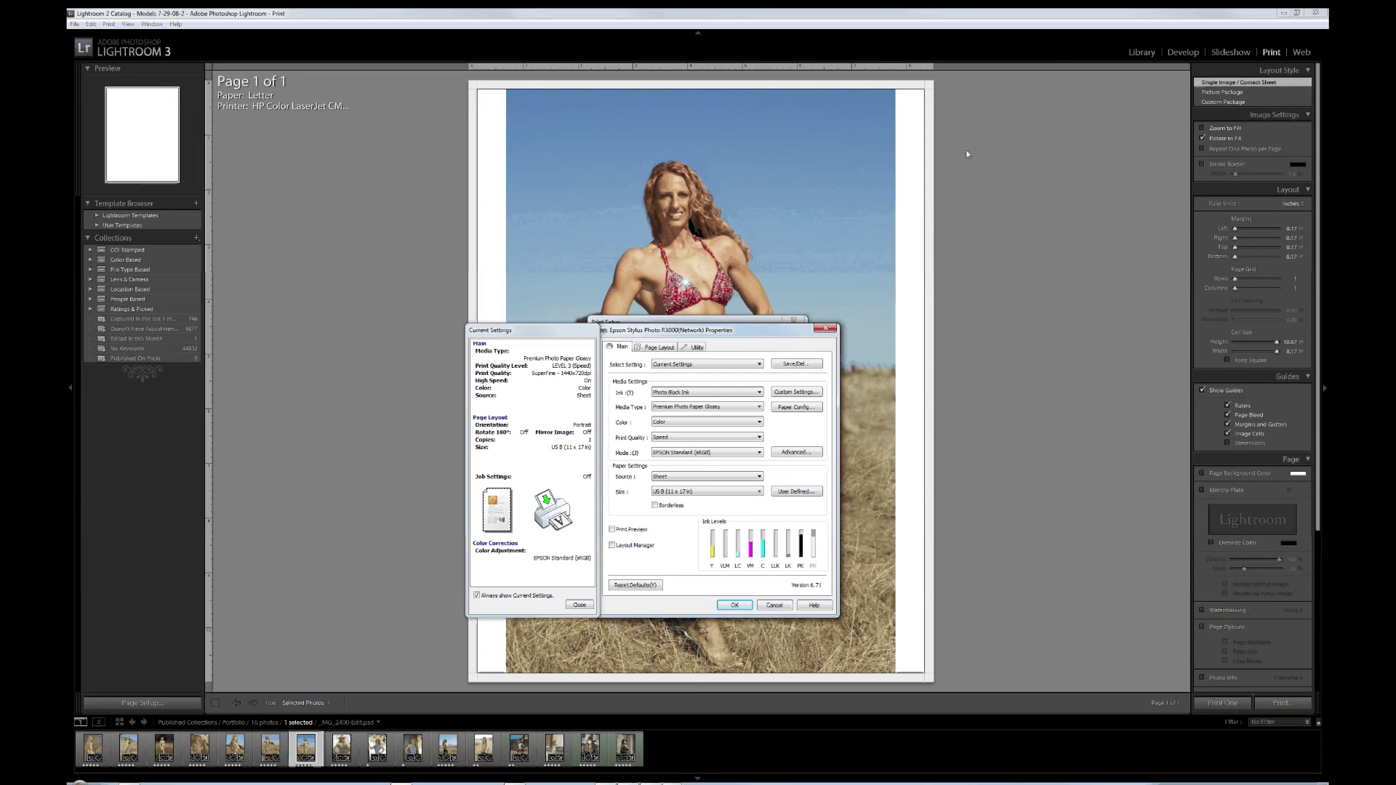
# Keep Premium Photo Paper Glossy as the Epson media type and list the print quality options
pyautogui.click(701, 408)
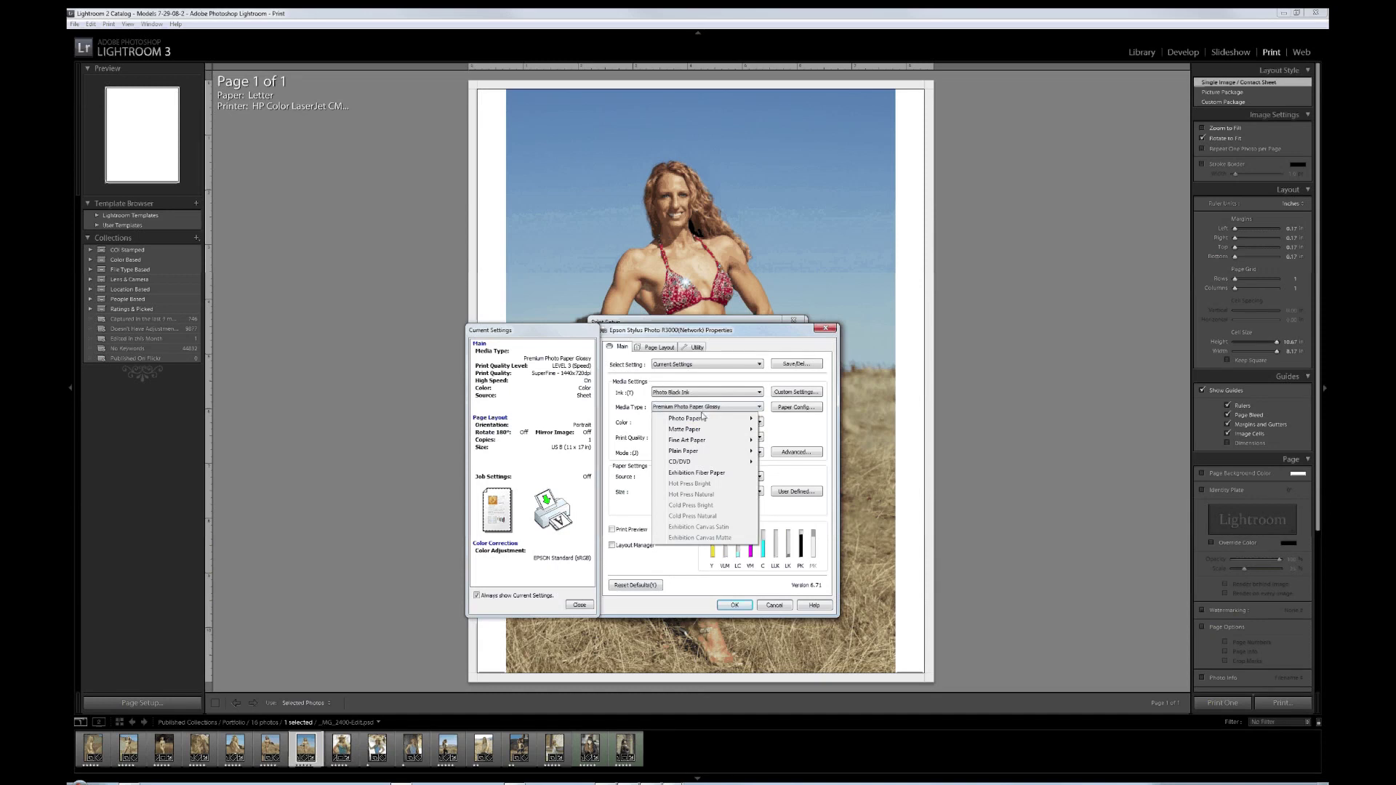
pyautogui.moveTo(705, 418)
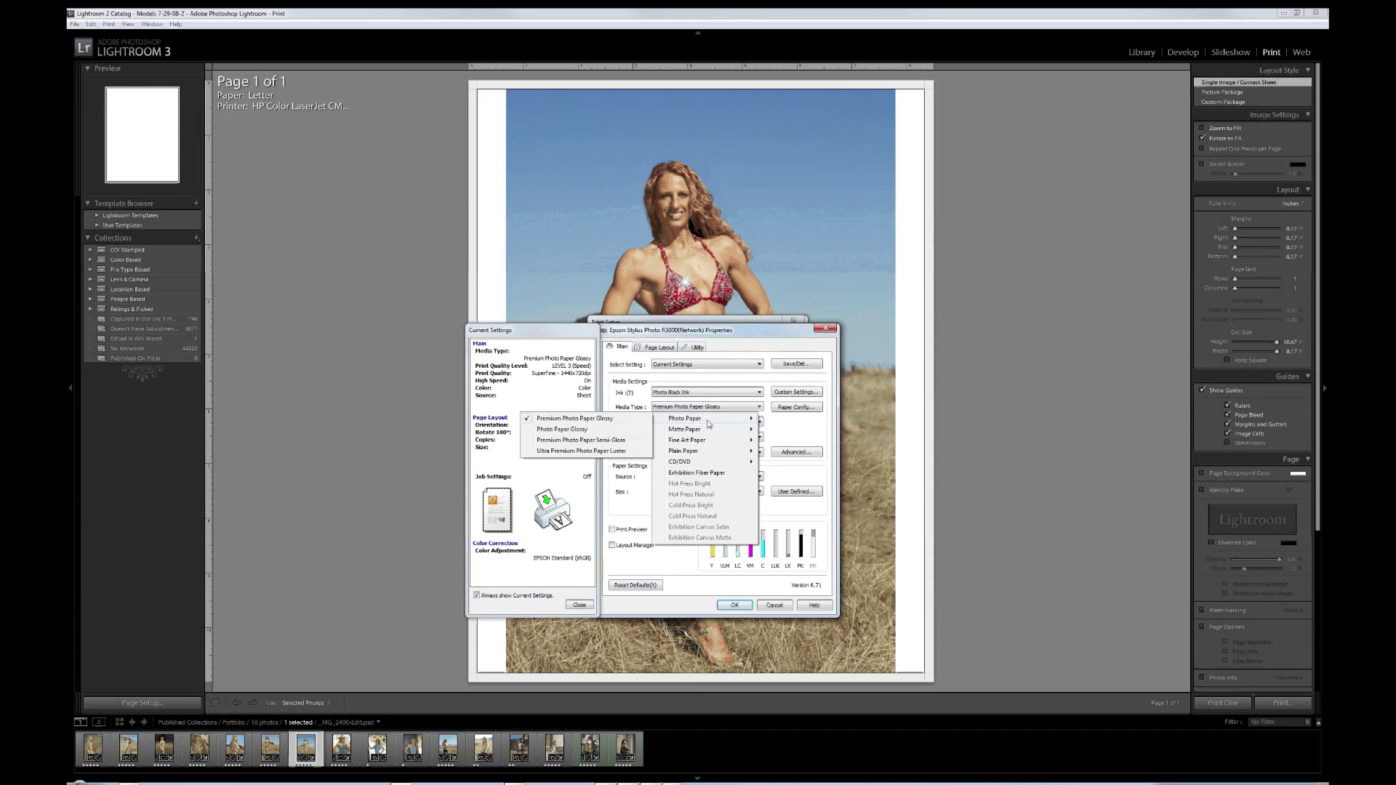
pyautogui.click(618, 421)
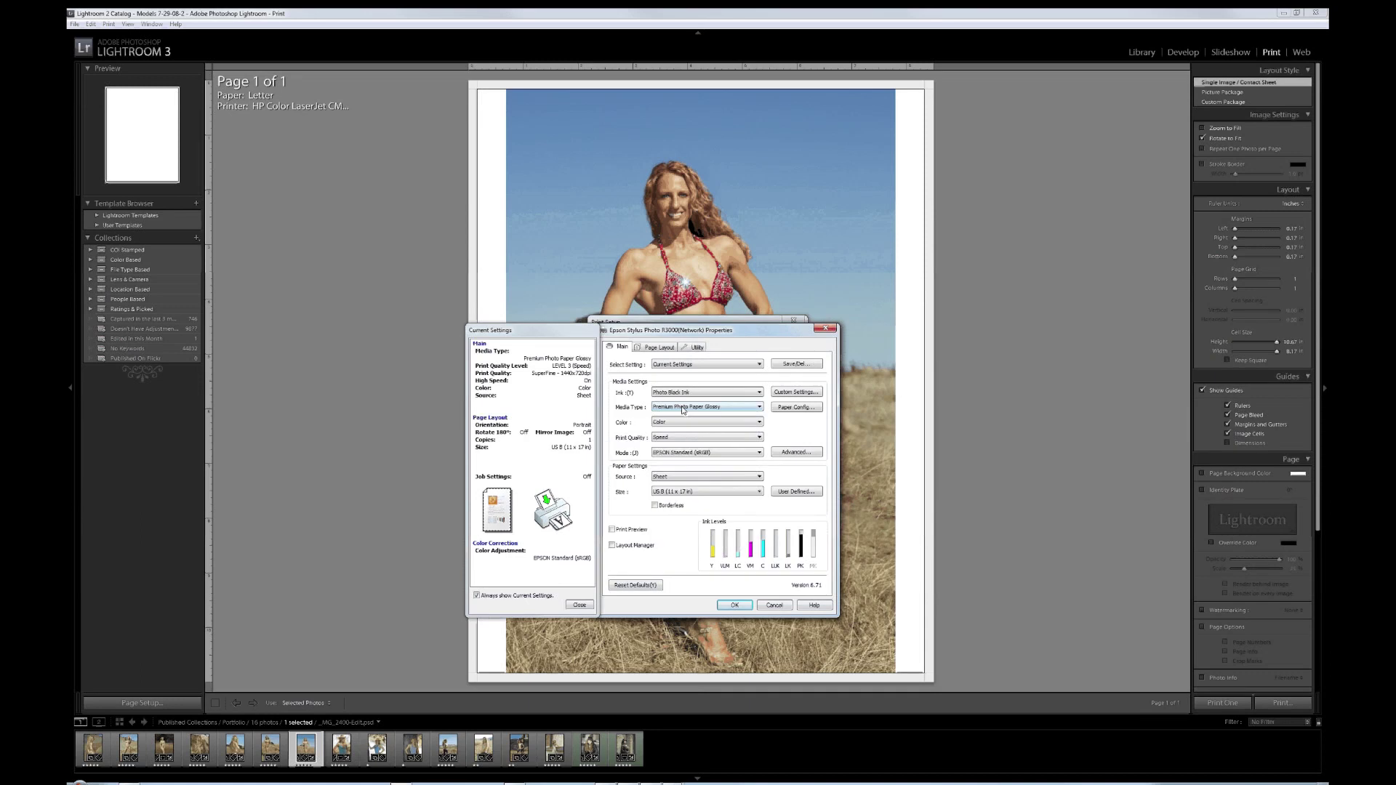
pyautogui.click(673, 437)
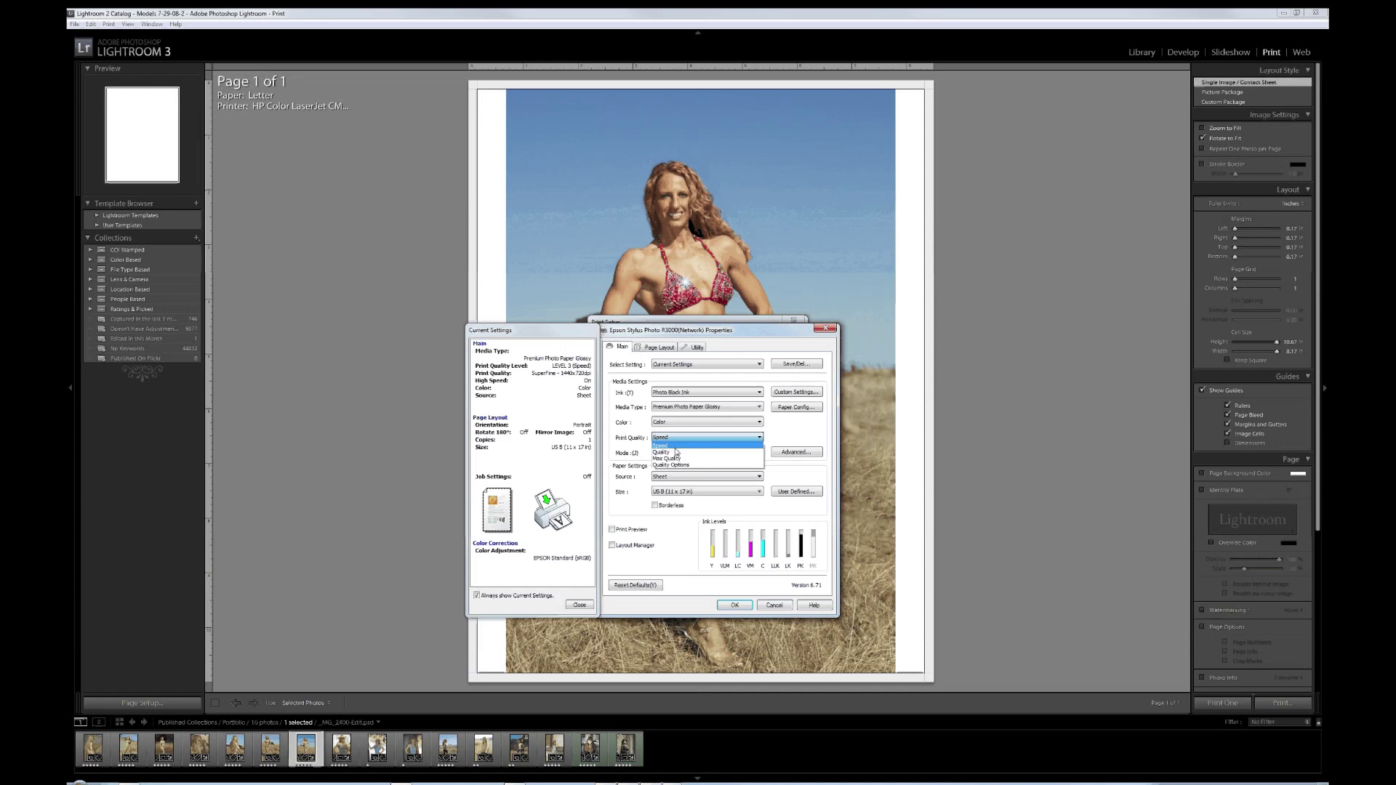
# Set Epson print quality to Quality and list the colour Mode options
pyautogui.click(676, 452)
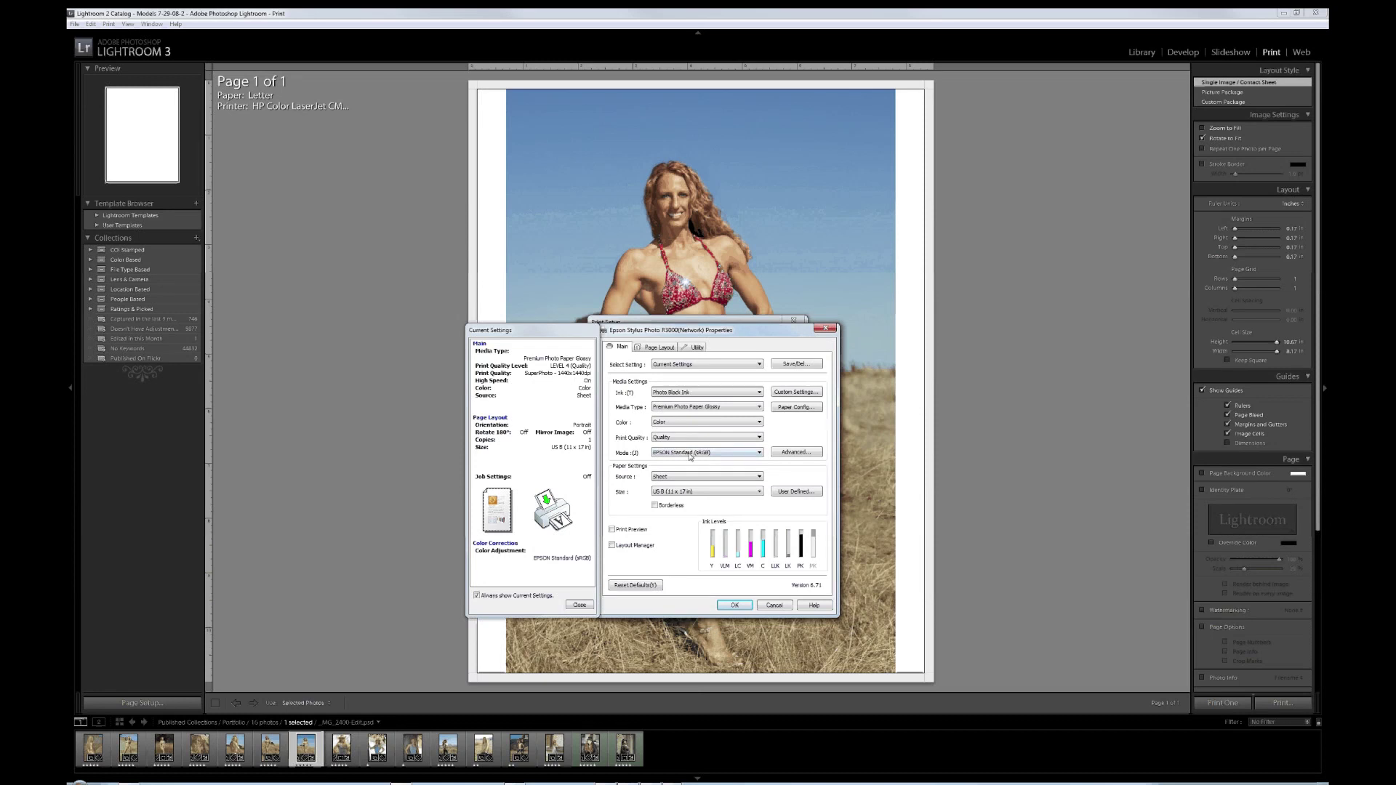
pyautogui.click(688, 453)
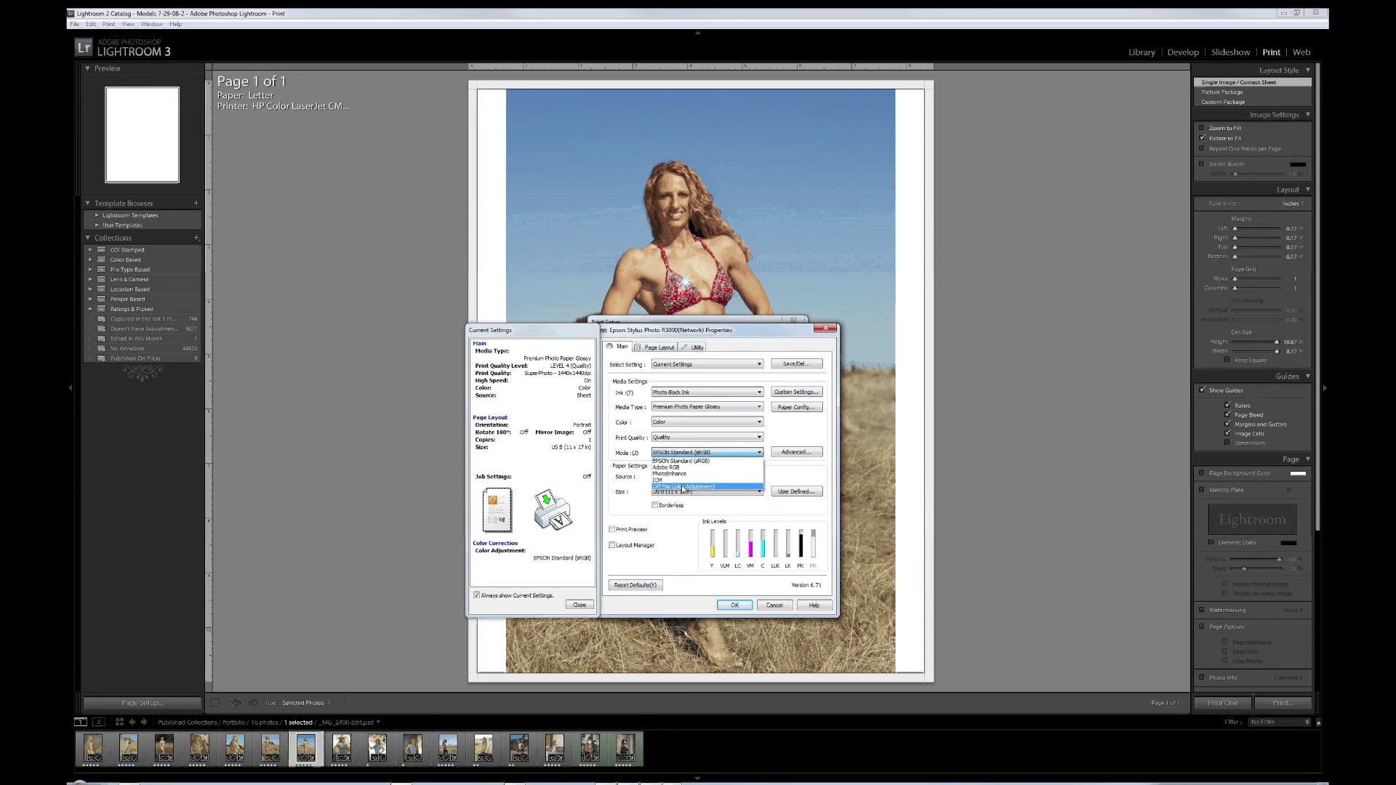
# Set colour Mode to Off (No Color Adjustment), review Page Layout, and accept the Epson settings
pyautogui.click(683, 487)
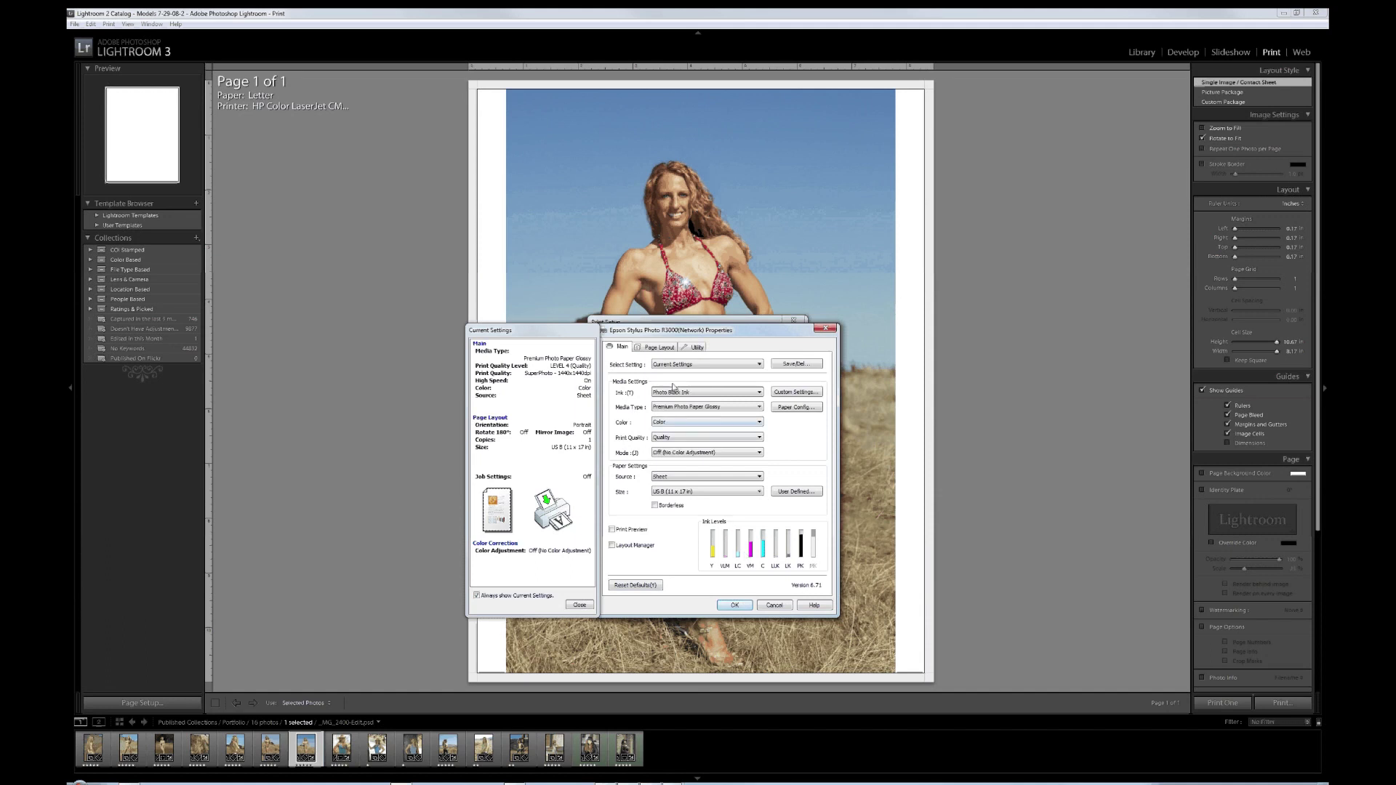
pyautogui.click(660, 348)
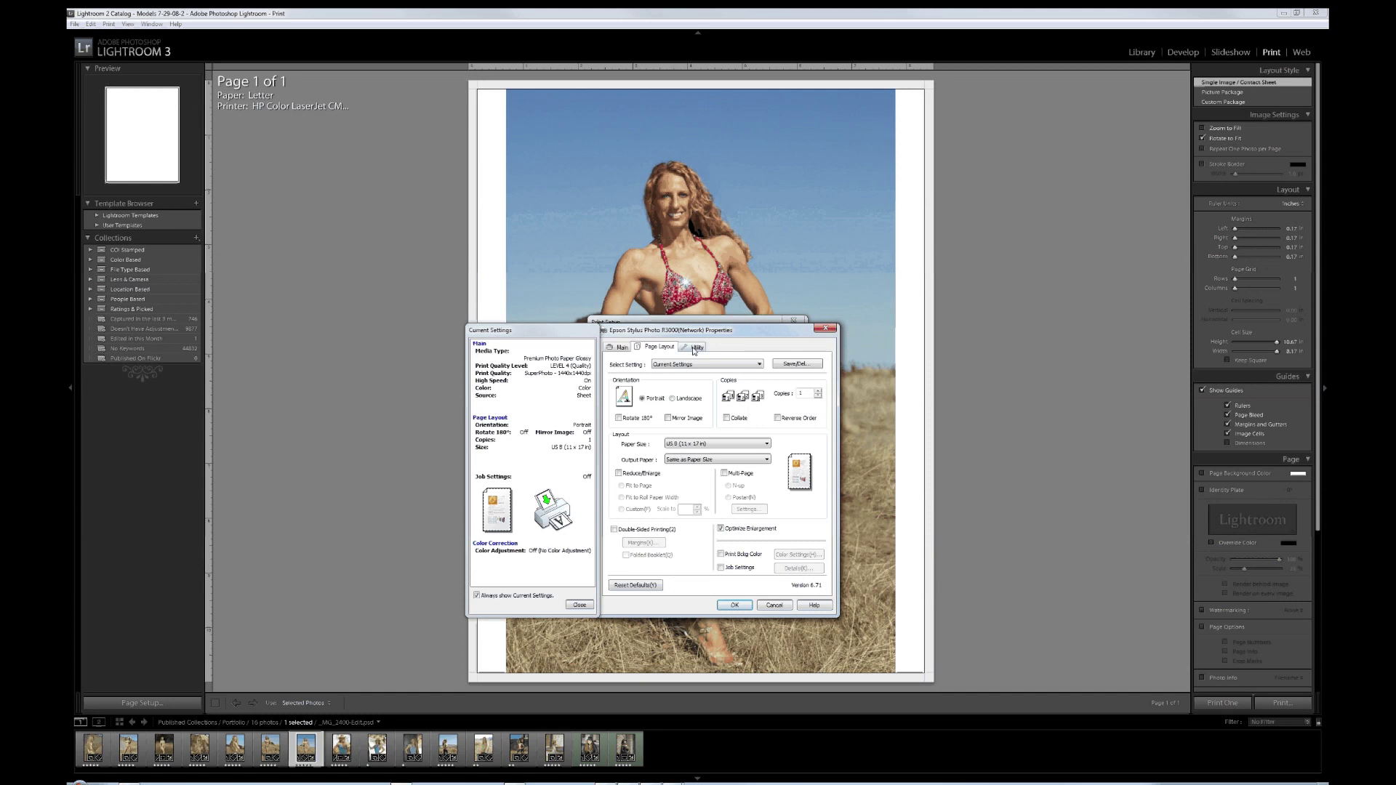
pyautogui.click(619, 347)
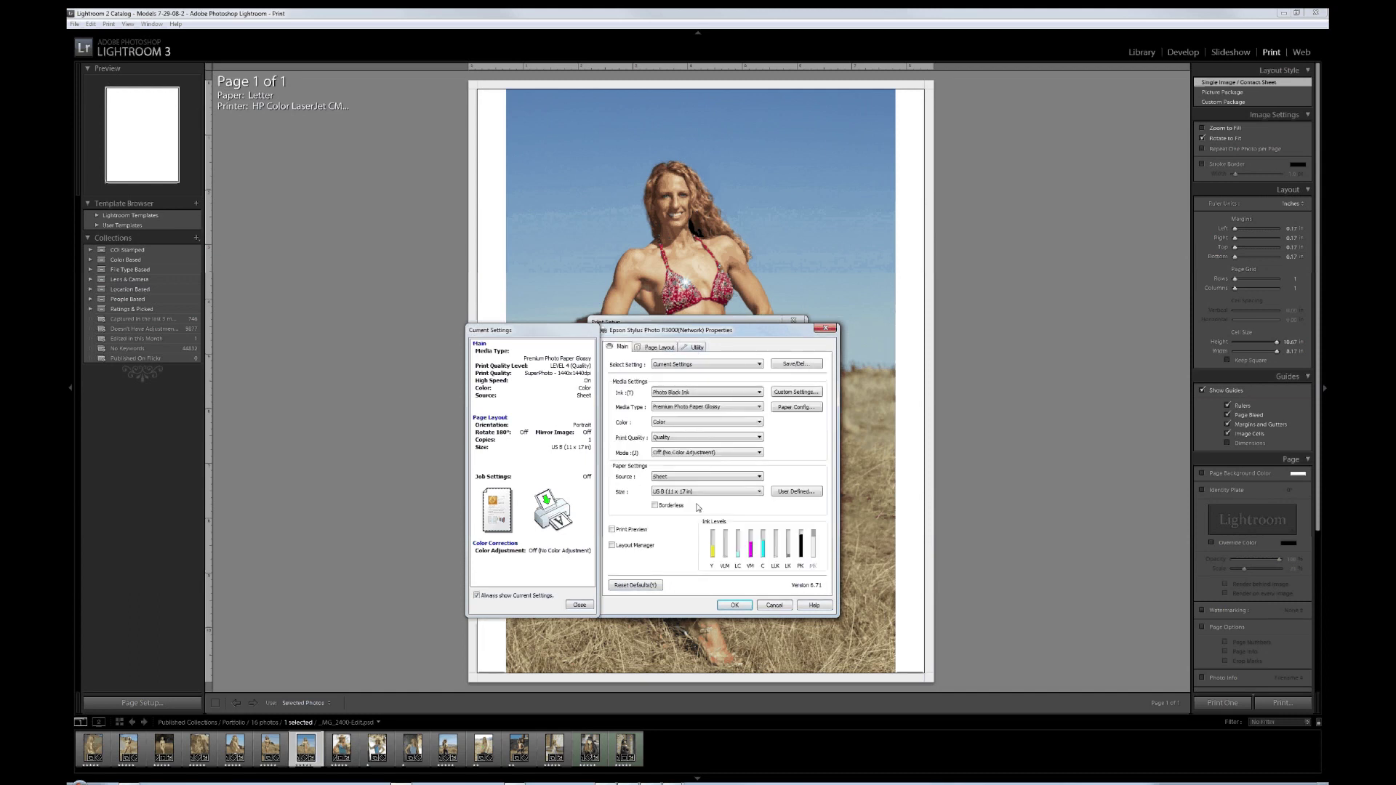
pyautogui.click(743, 607)
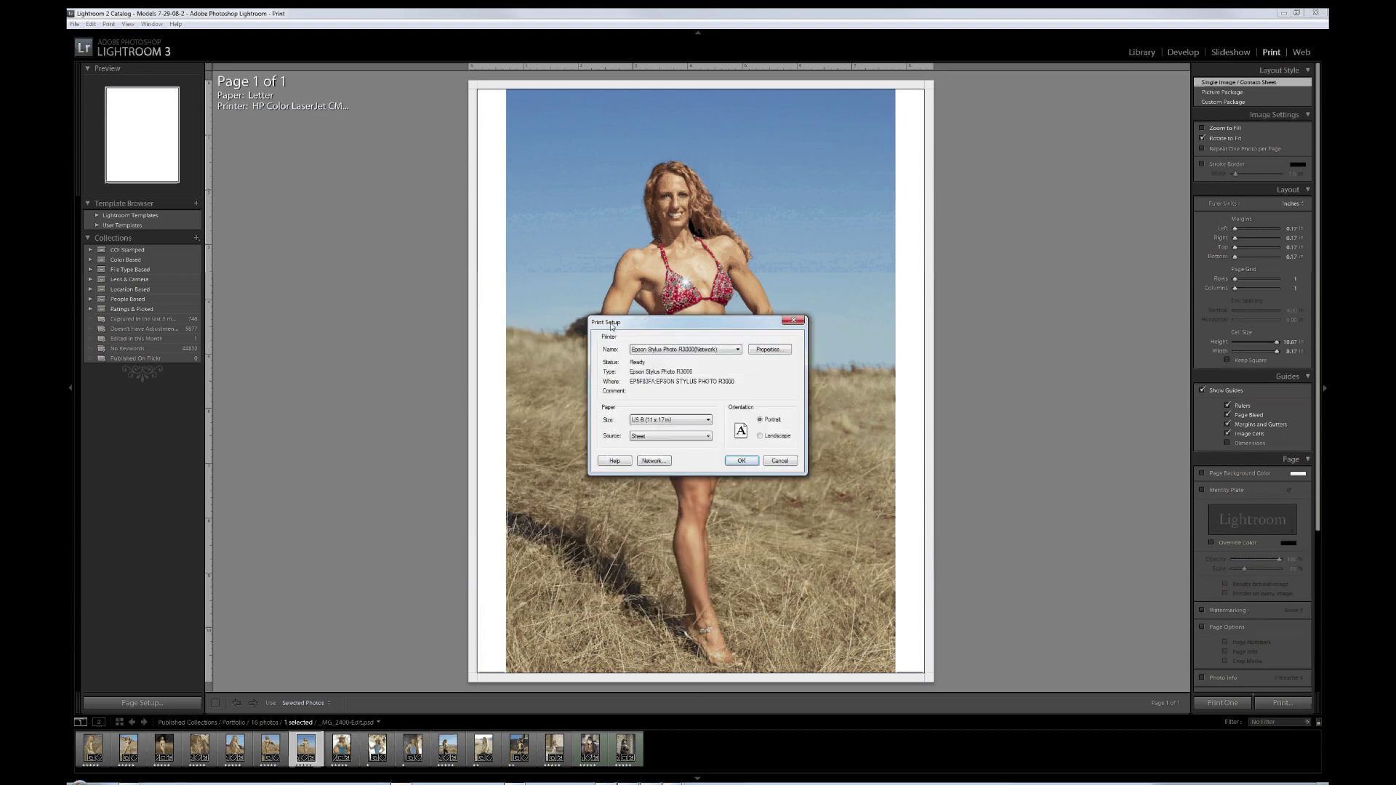
# Apply the Print Setup for the Epson R3000 with US B (11 x 17 in) paper
pyautogui.click(741, 461)
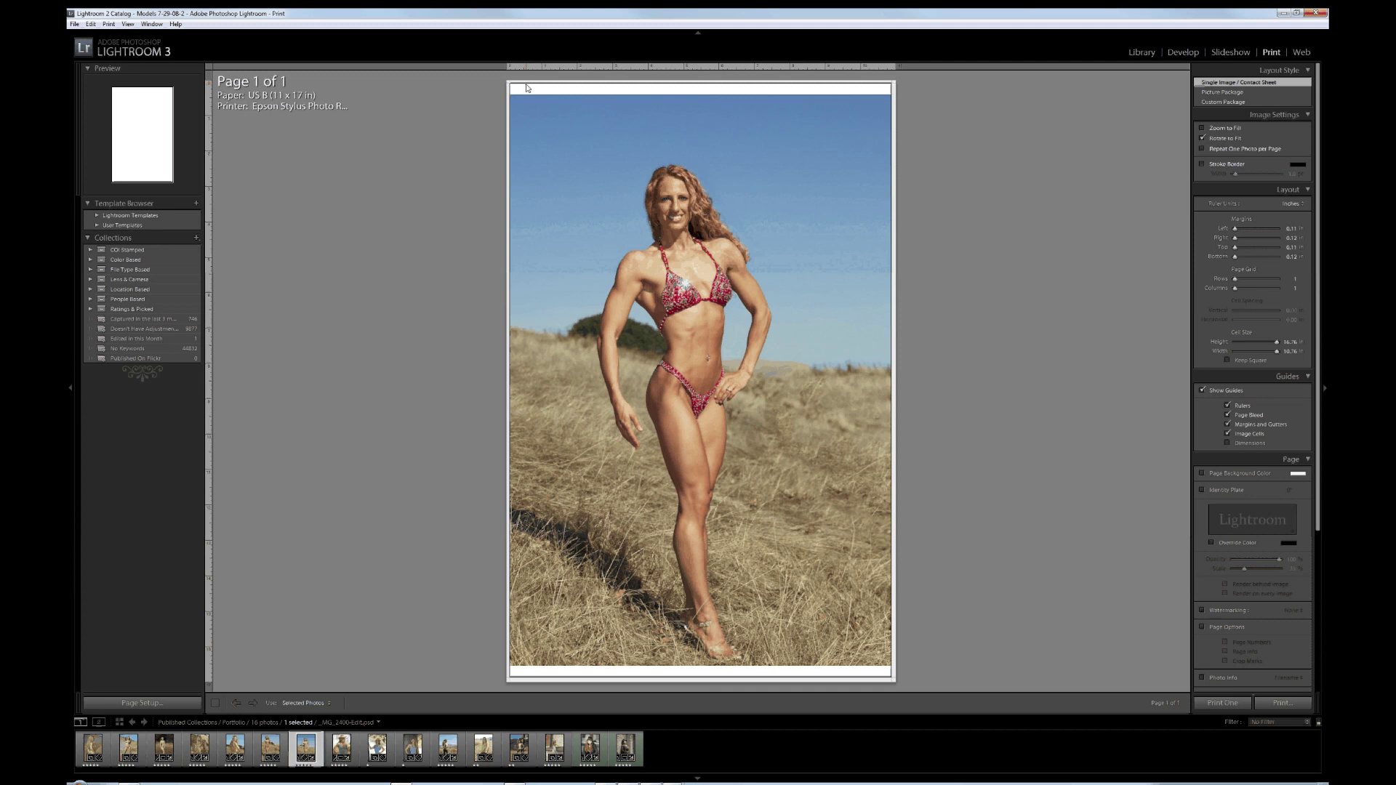
# Enable Zoom to Fill so the portrait fills the 16.76 in tall image cell
pyautogui.click(1202, 129)
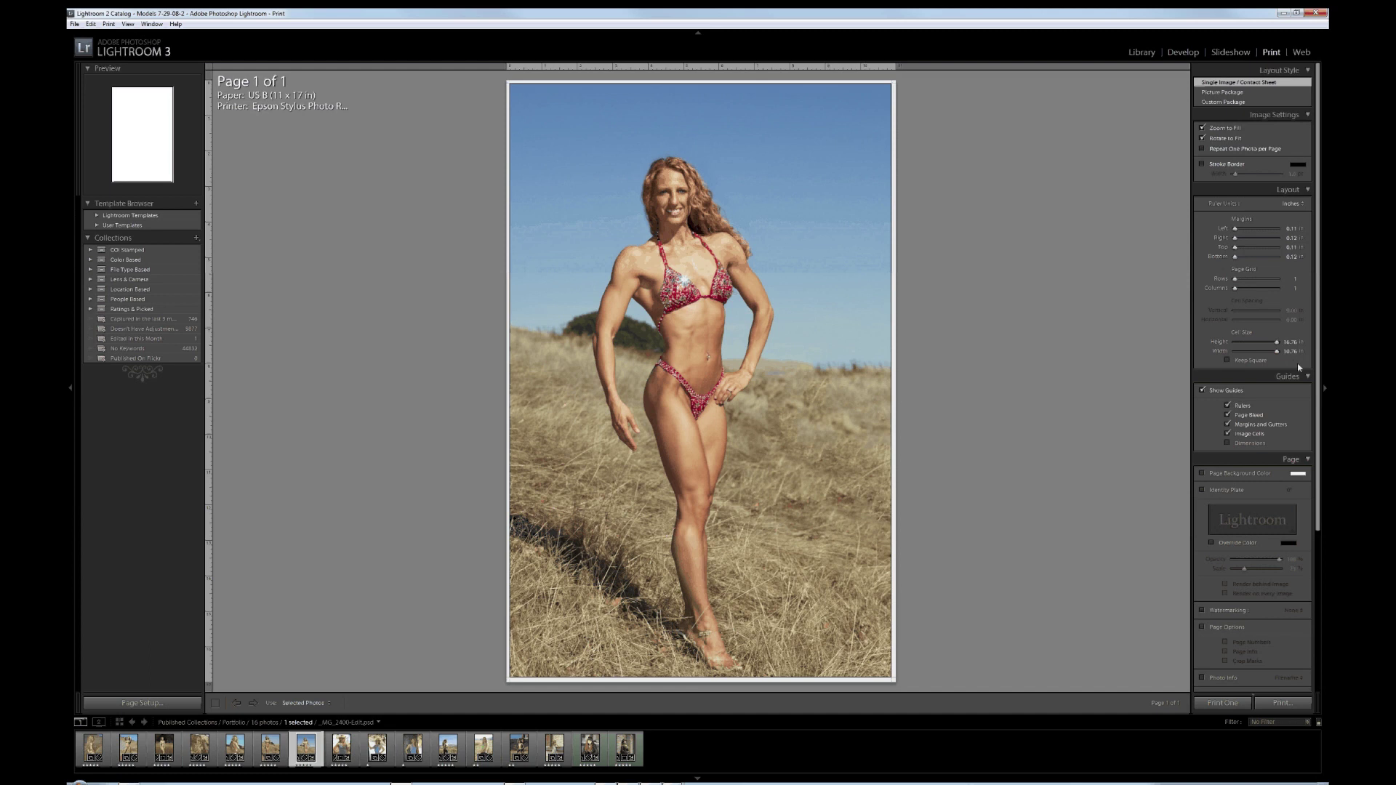
# Scroll the right panel down to the Print Job and colour management settings
pyautogui.scroll(-3, 1299, 367)
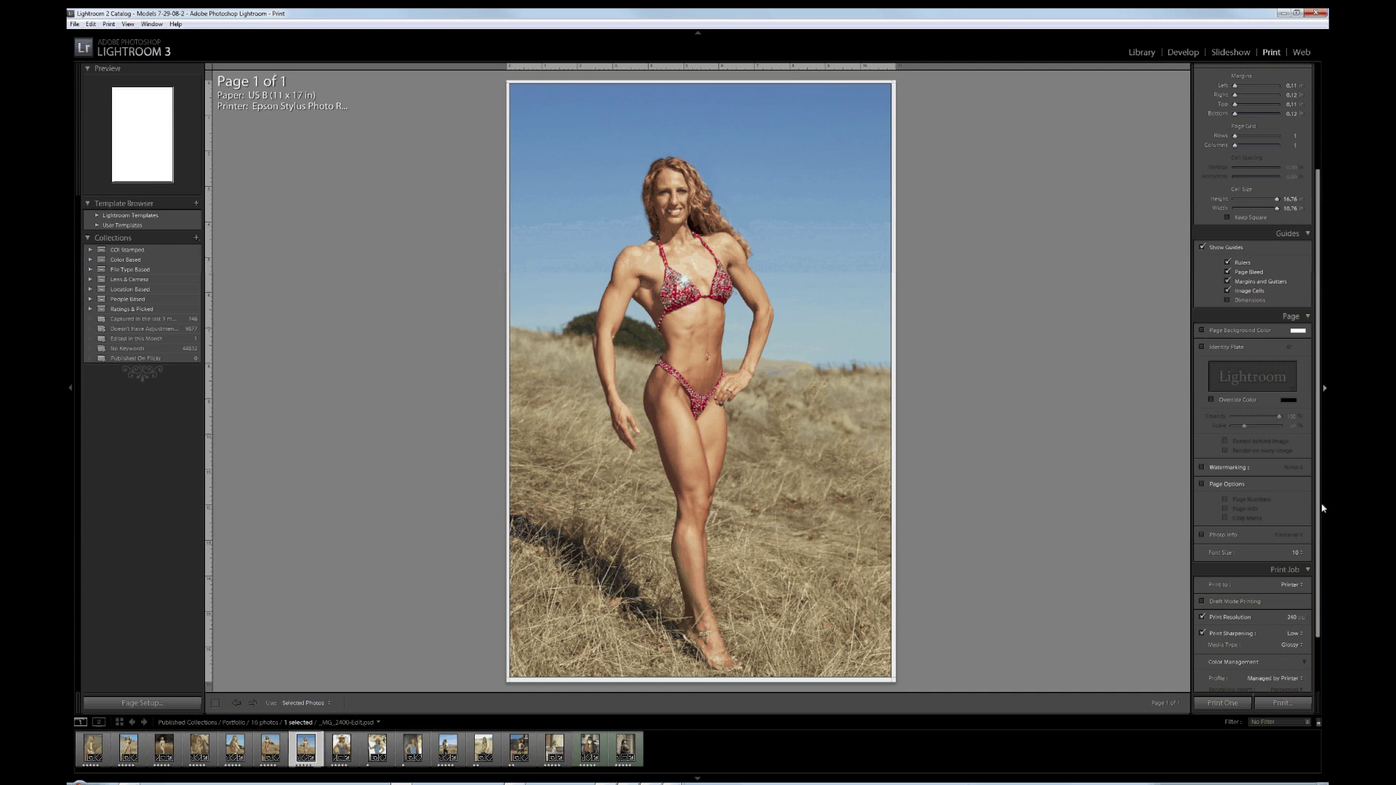
pyautogui.scroll(-2, 1320, 588)
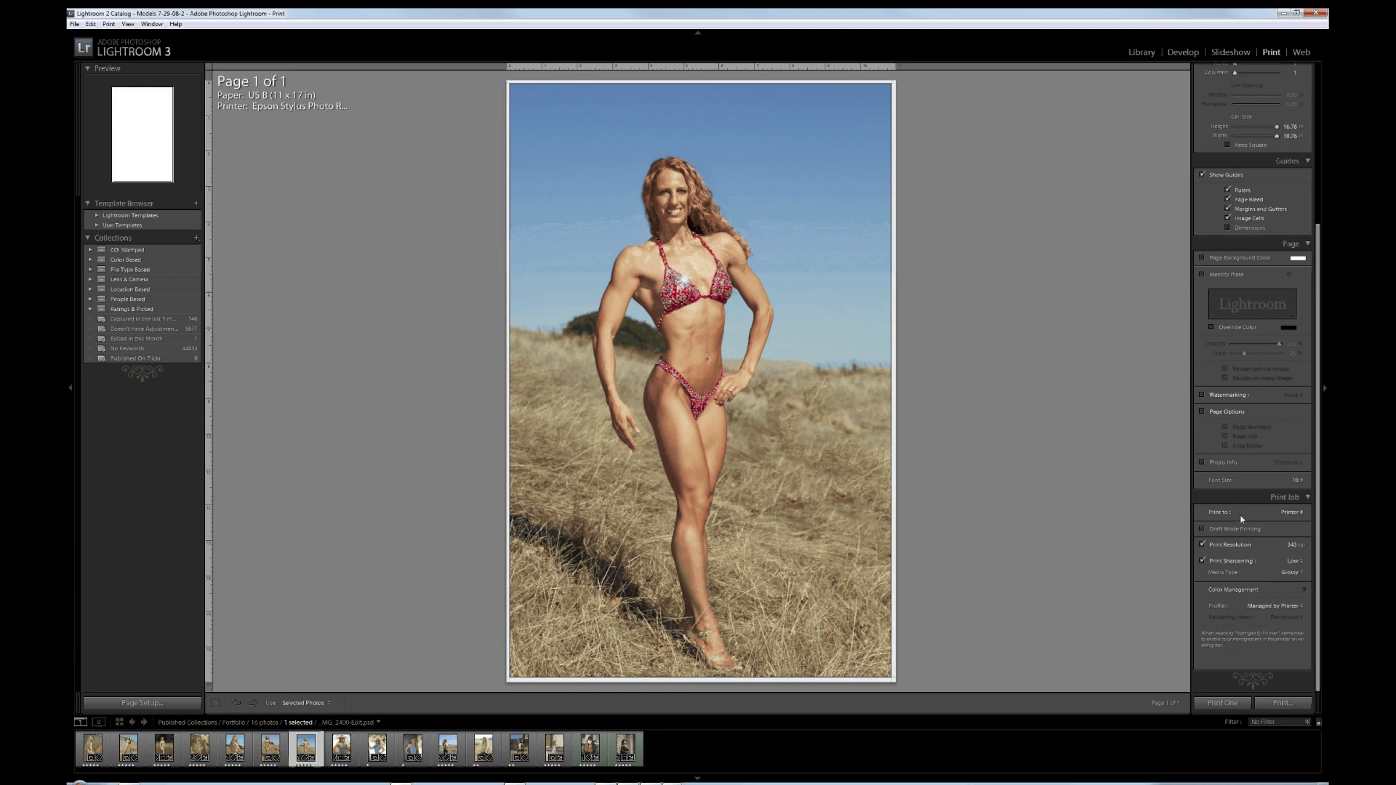
# Keep Print to on Printer and Glossy as the media type
pyautogui.click(1300, 512)
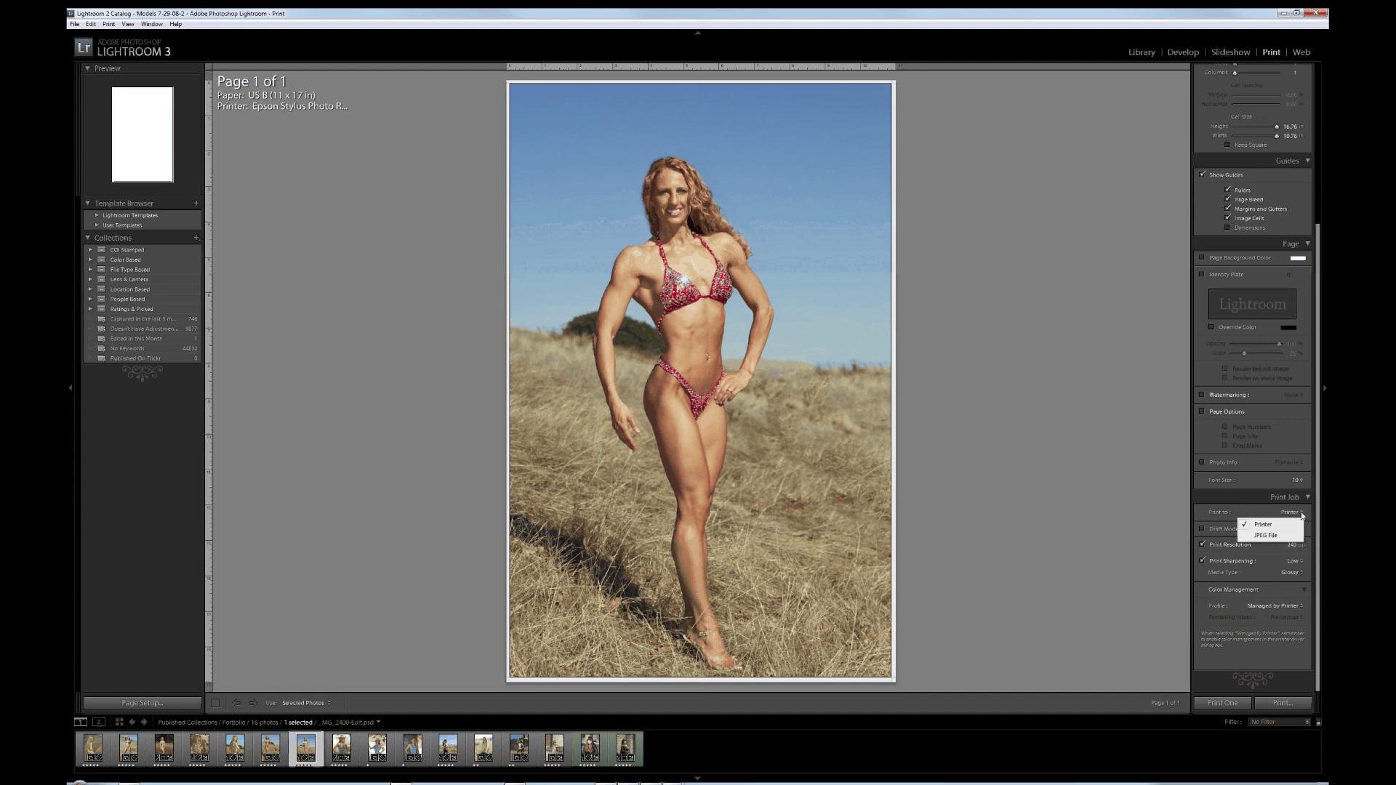
pyautogui.click(1263, 524)
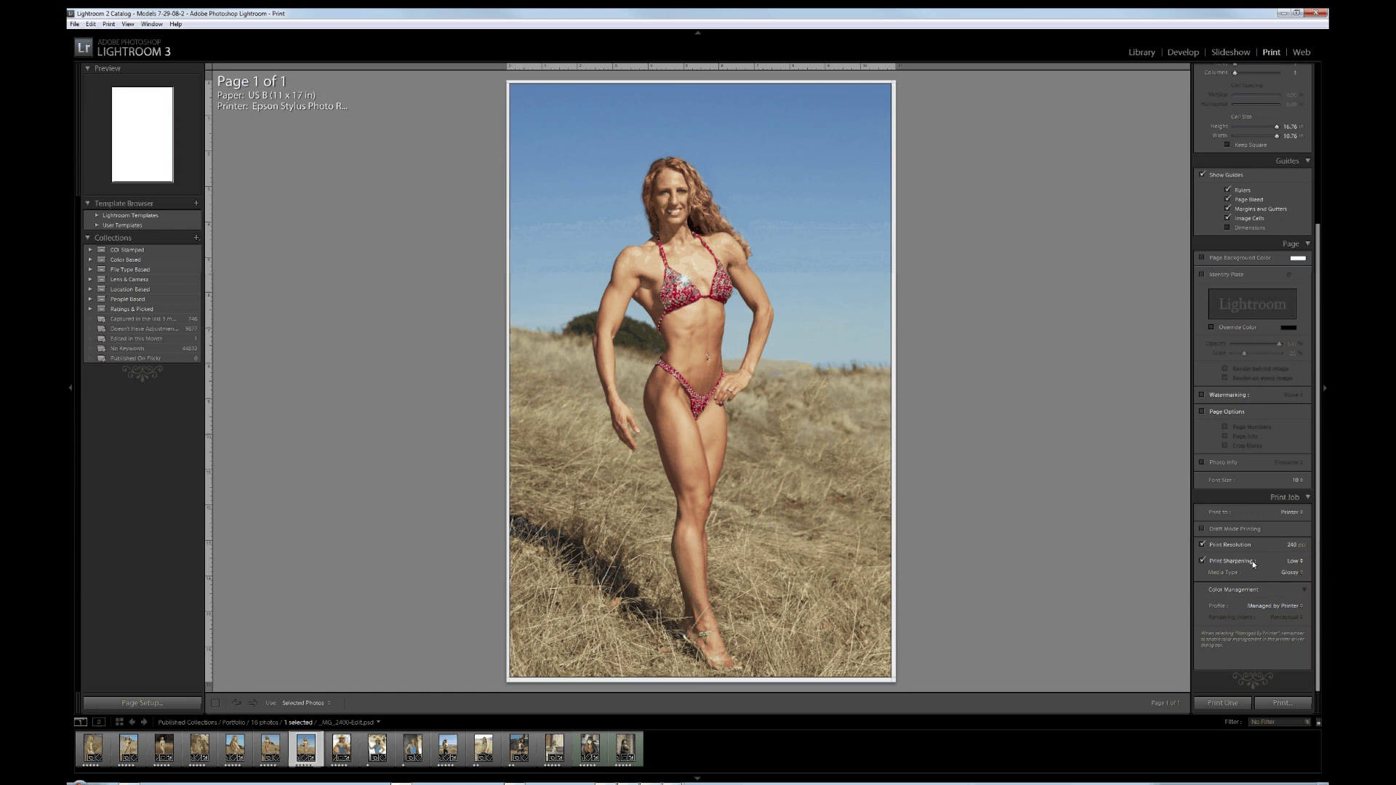
pyautogui.click(1288, 573)
pyautogui.click(1295, 575)
# Choose the SPR3000 Photo Paper Glossy colour management profile
pyautogui.click(1222, 703)
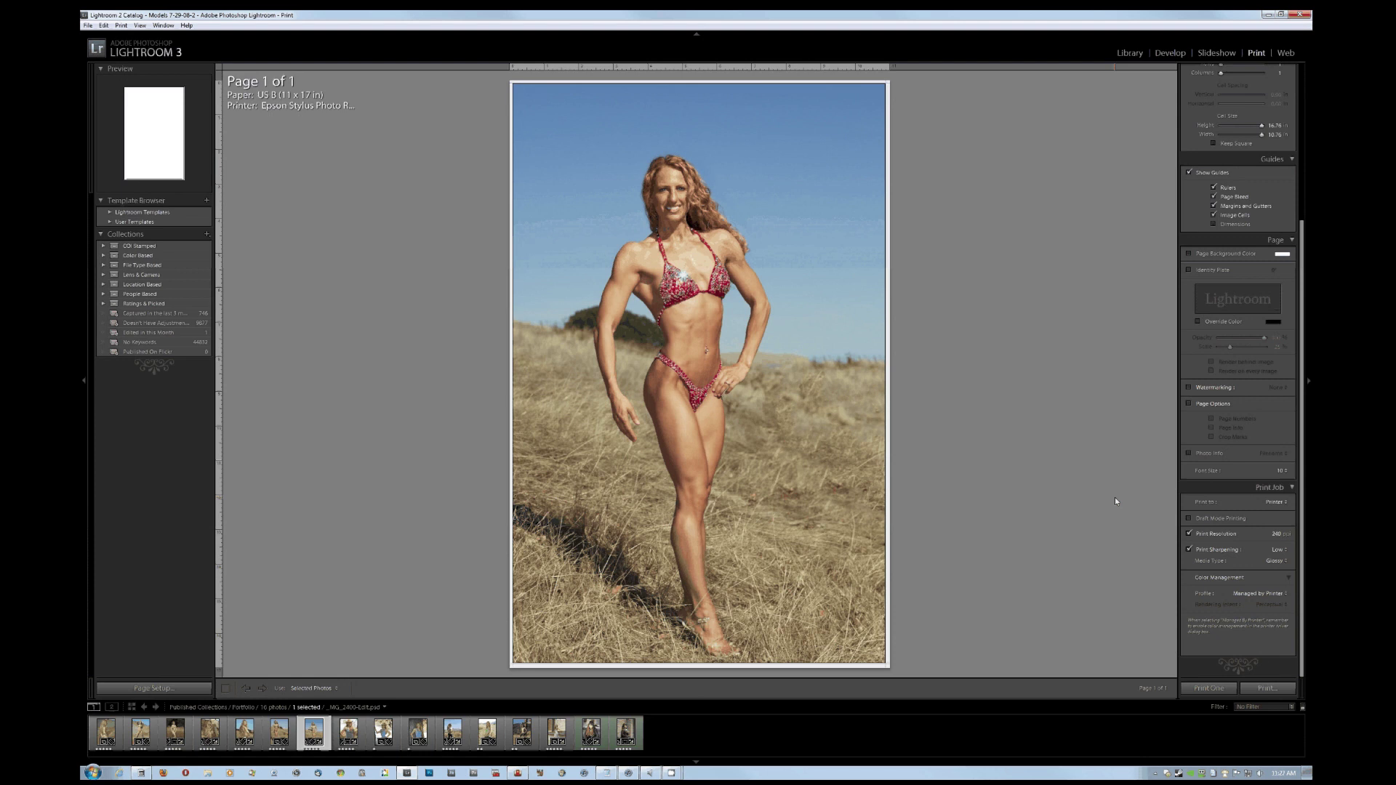
pyautogui.click(1262, 593)
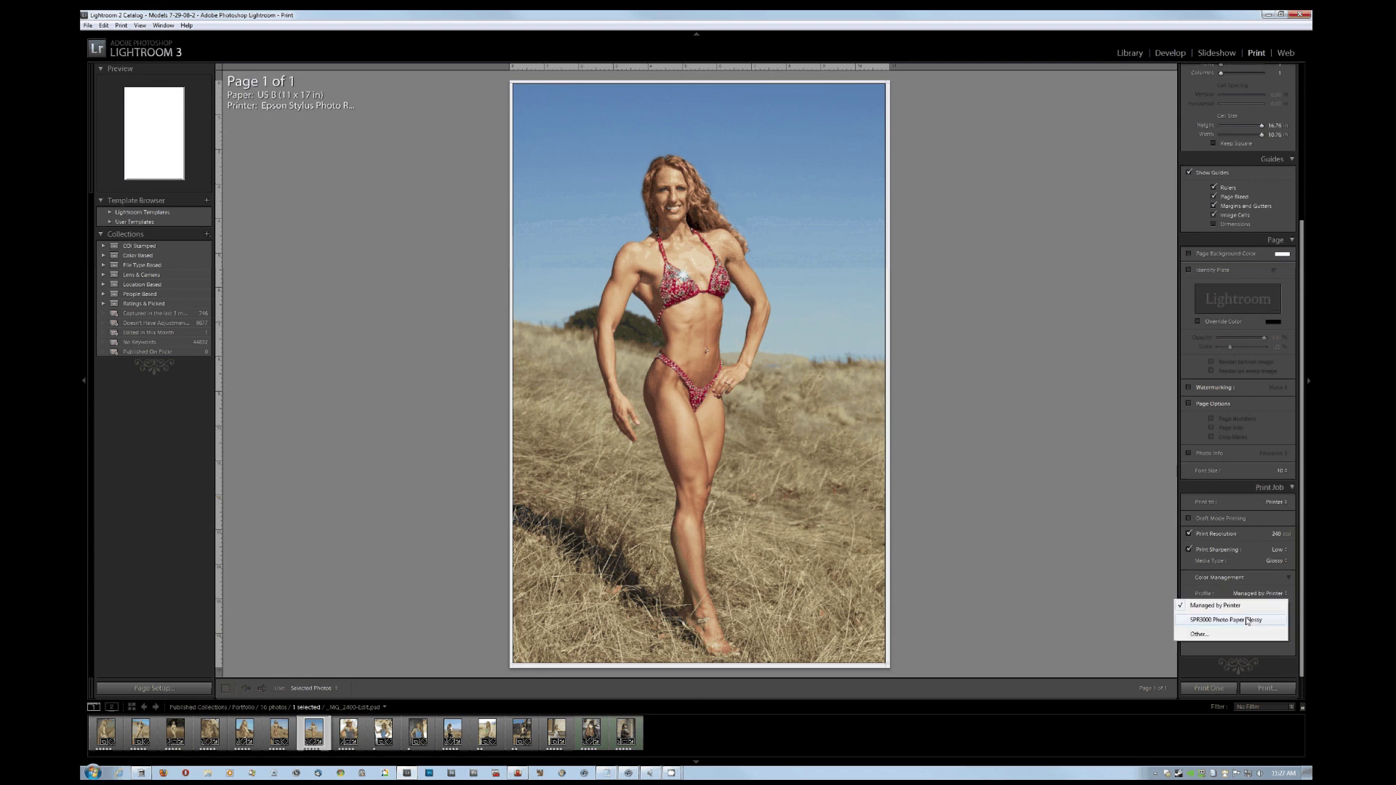
pyautogui.click(1249, 621)
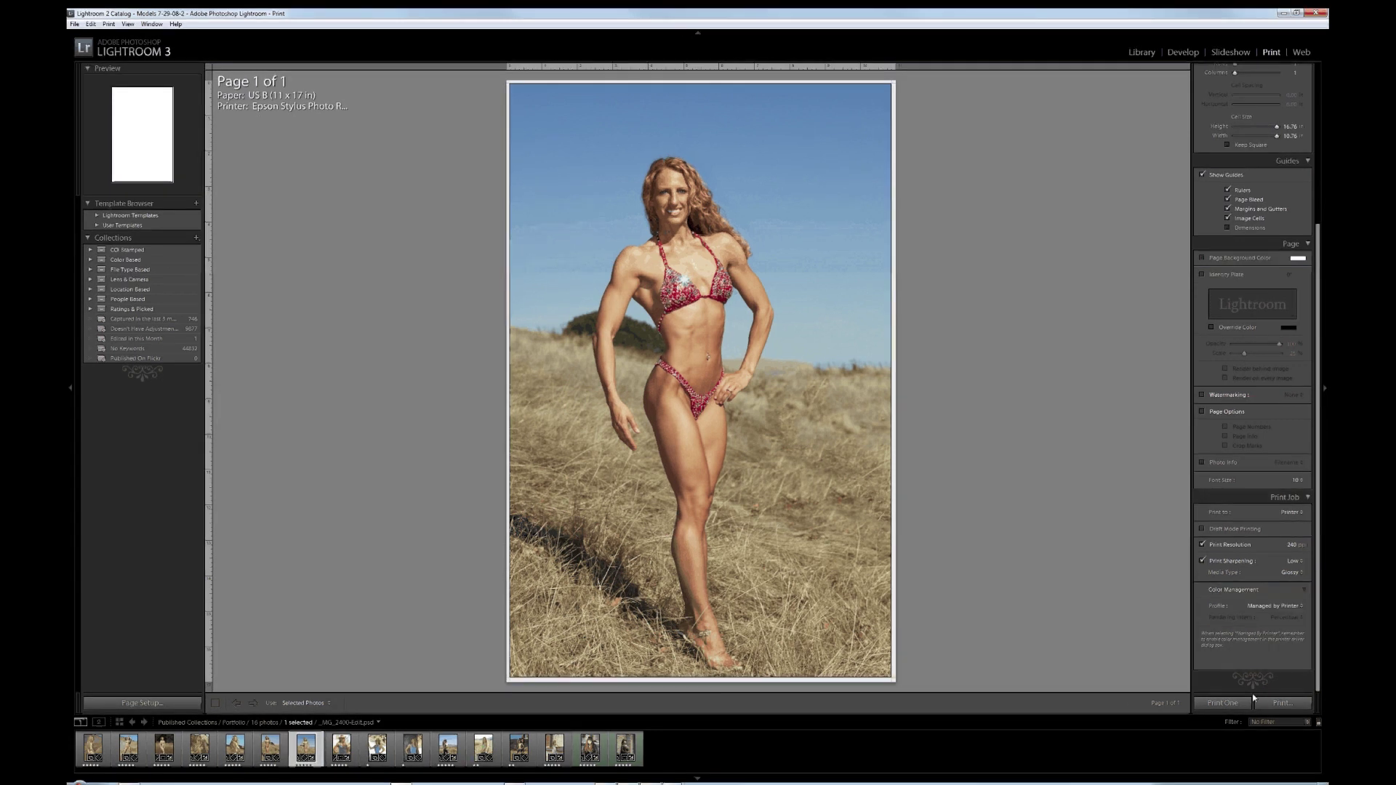
# Review the Epson R3000 driver properties (Premium Photo Paper Glossy, 11x17) from the Print dialog
pyautogui.click(1255, 700)
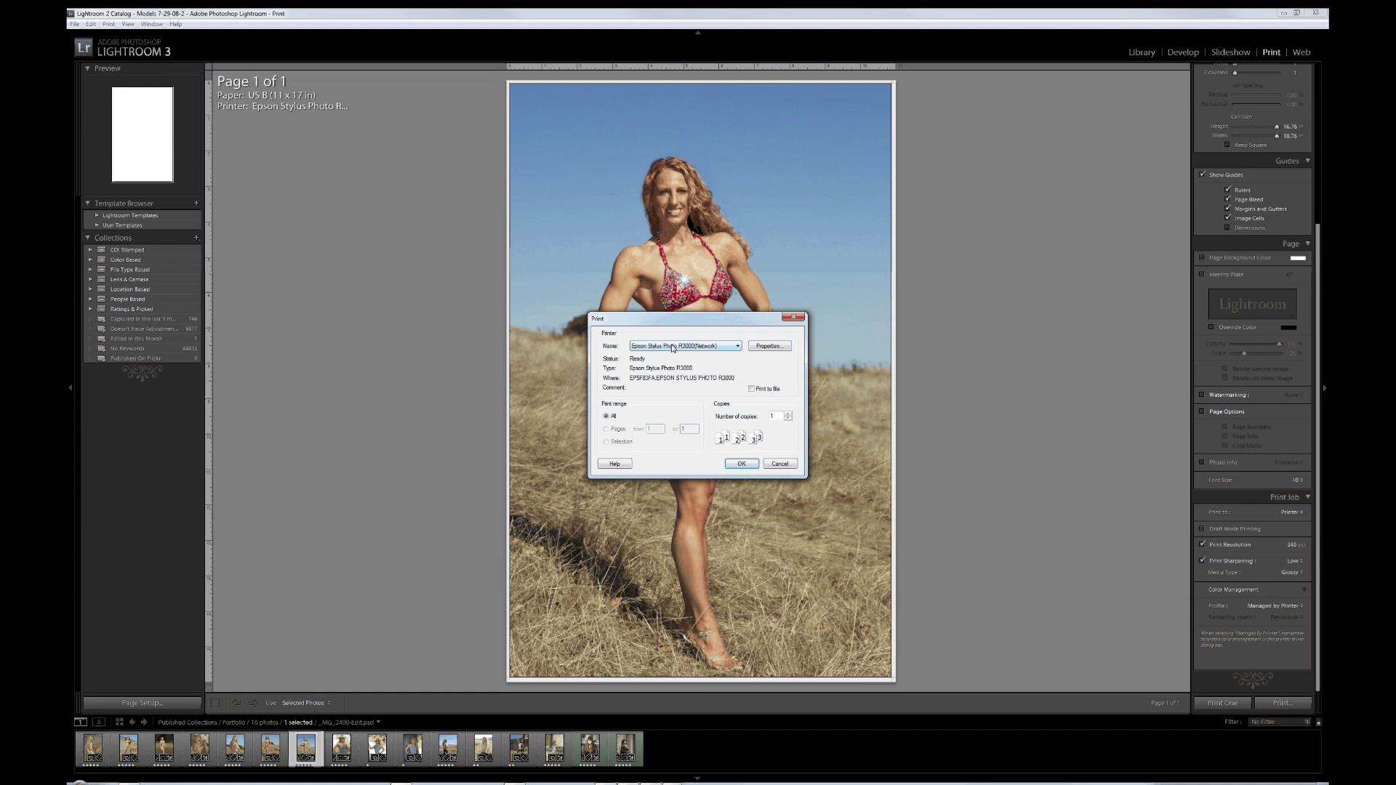
pyautogui.hotkey('alt', 'p')
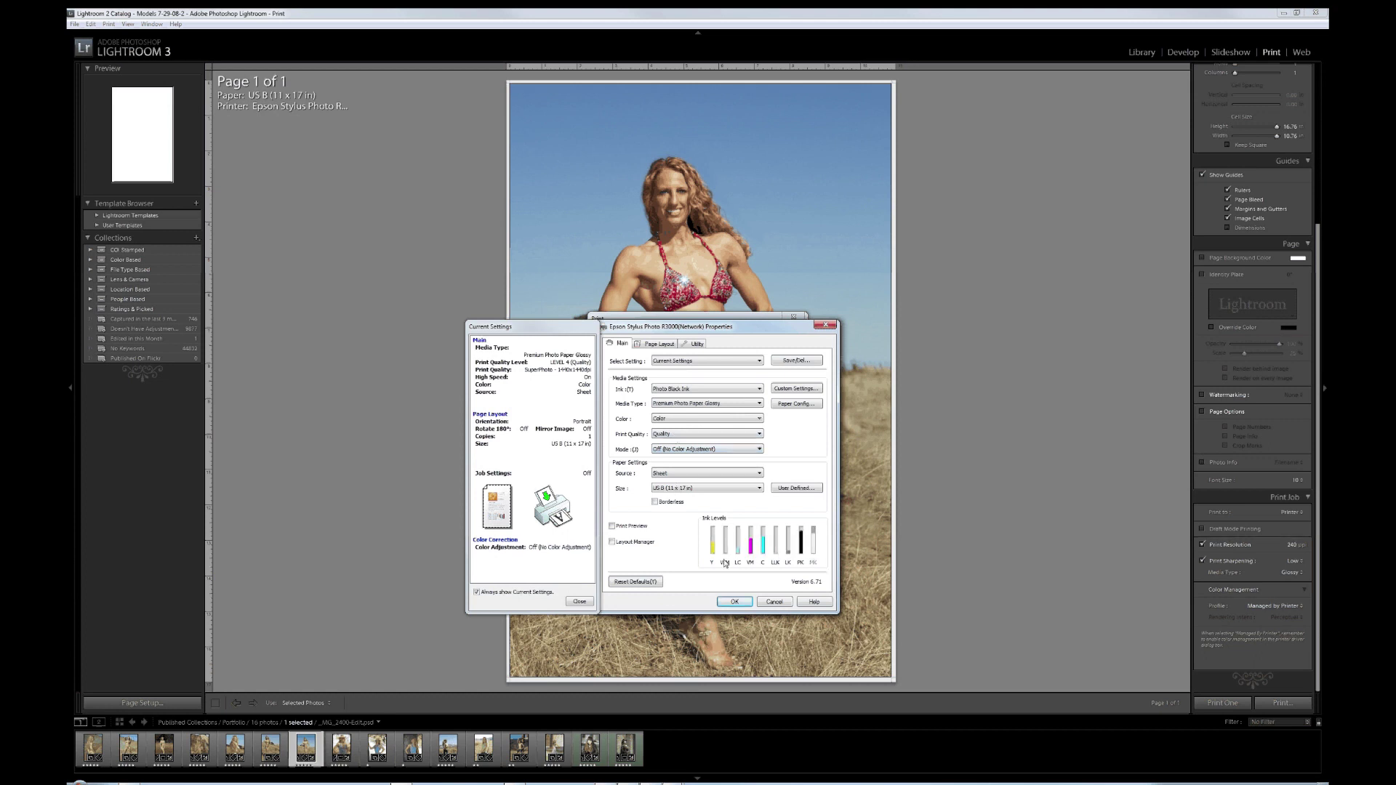
pyautogui.click(737, 601)
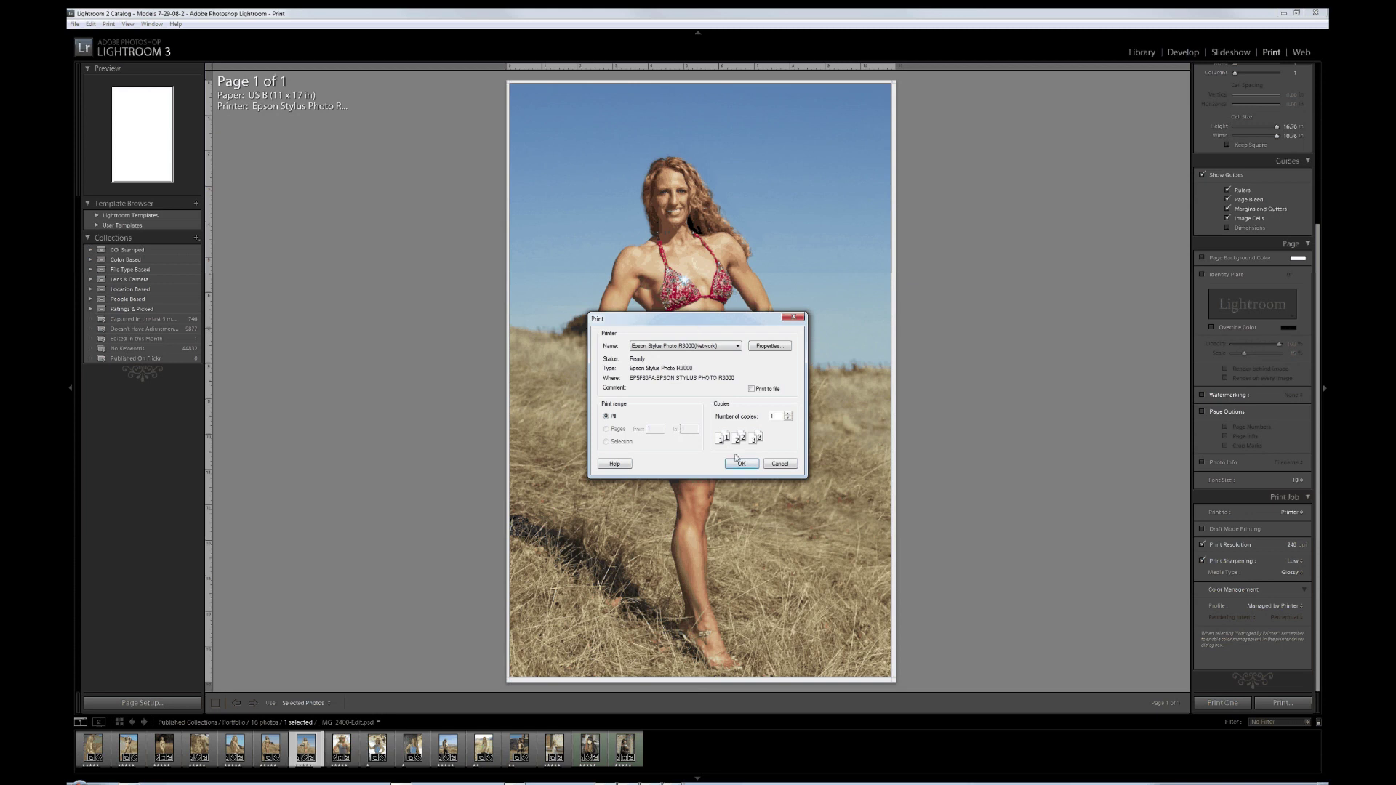
# Send the portrait to the Epson R3000, then stop the job from its status window
pyautogui.click(739, 464)
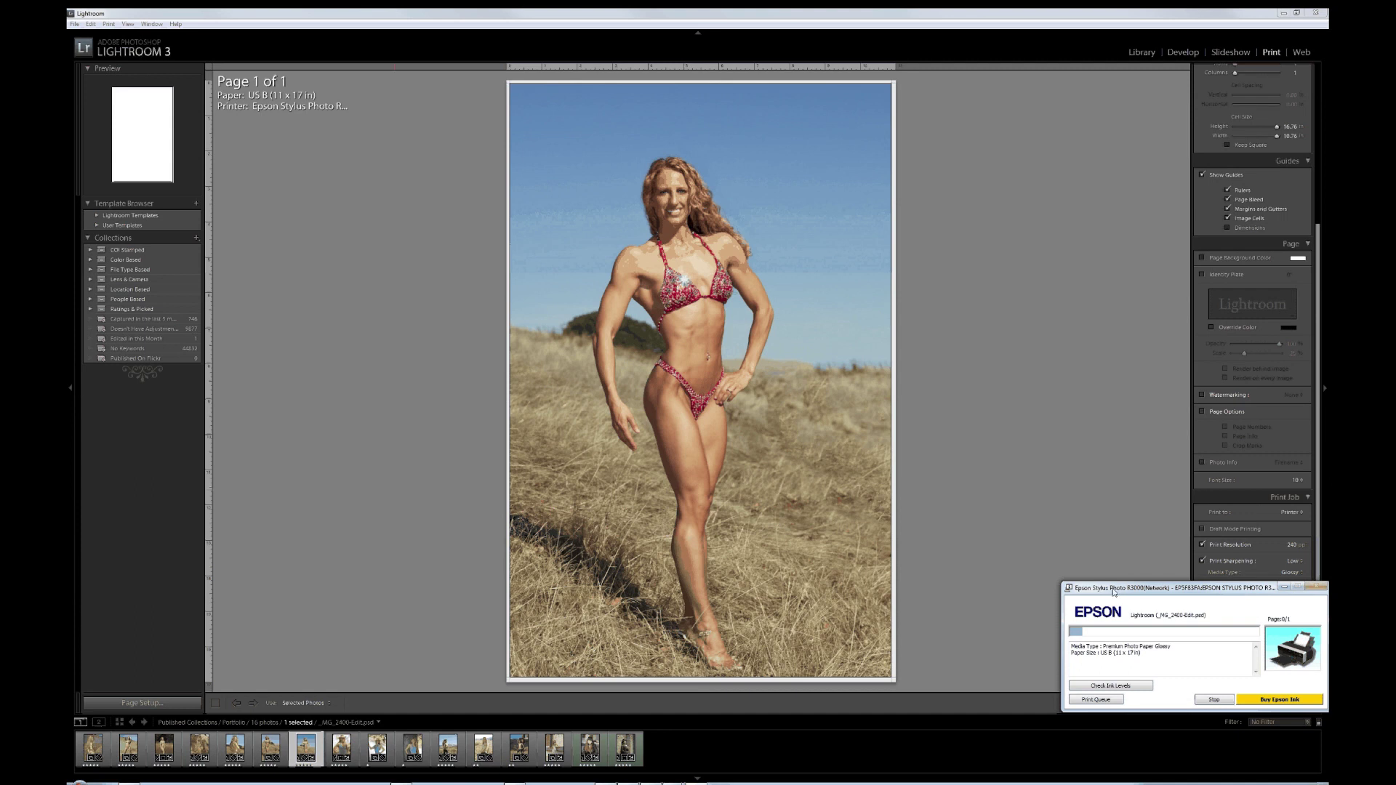
pyautogui.moveTo(1114, 591); pyautogui.dragTo(991, 578)
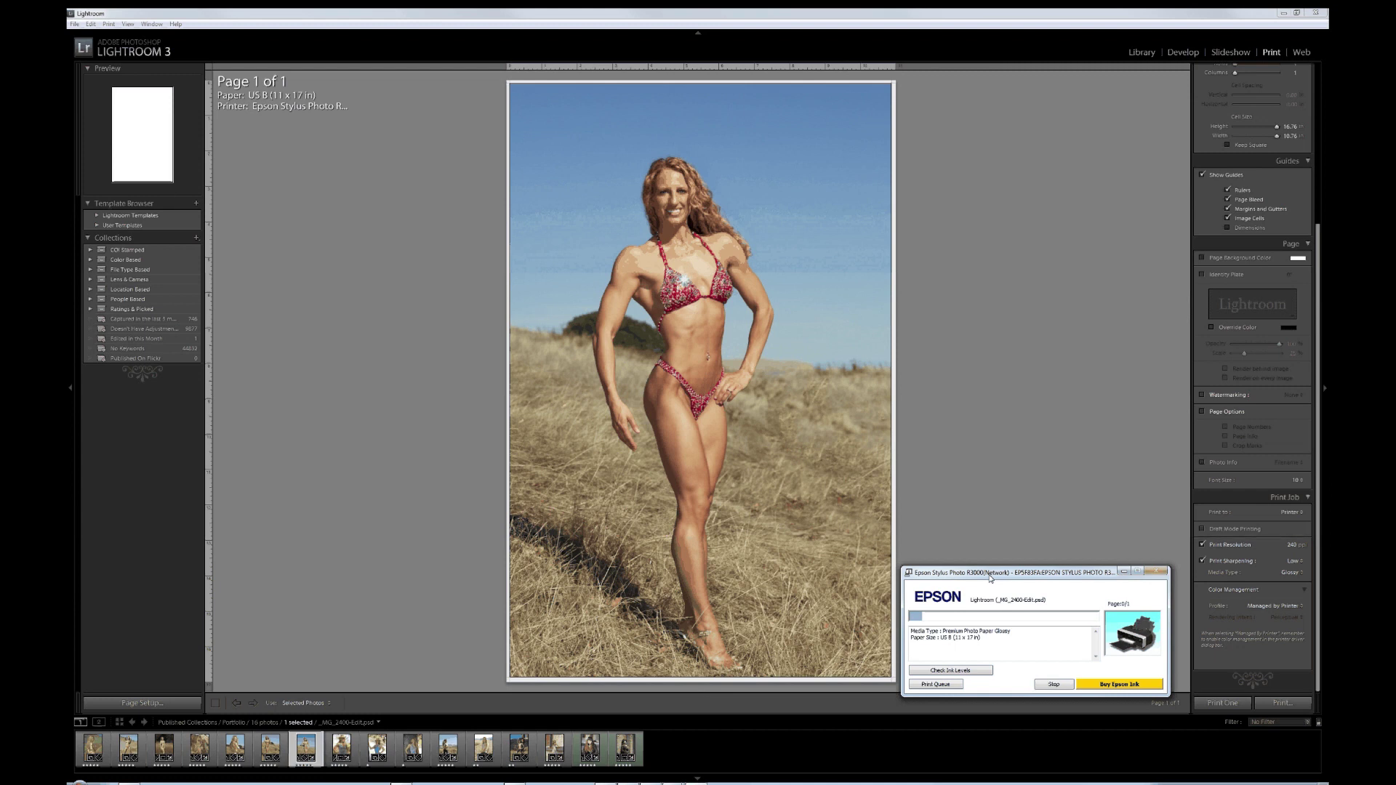
pyautogui.click(1046, 686)
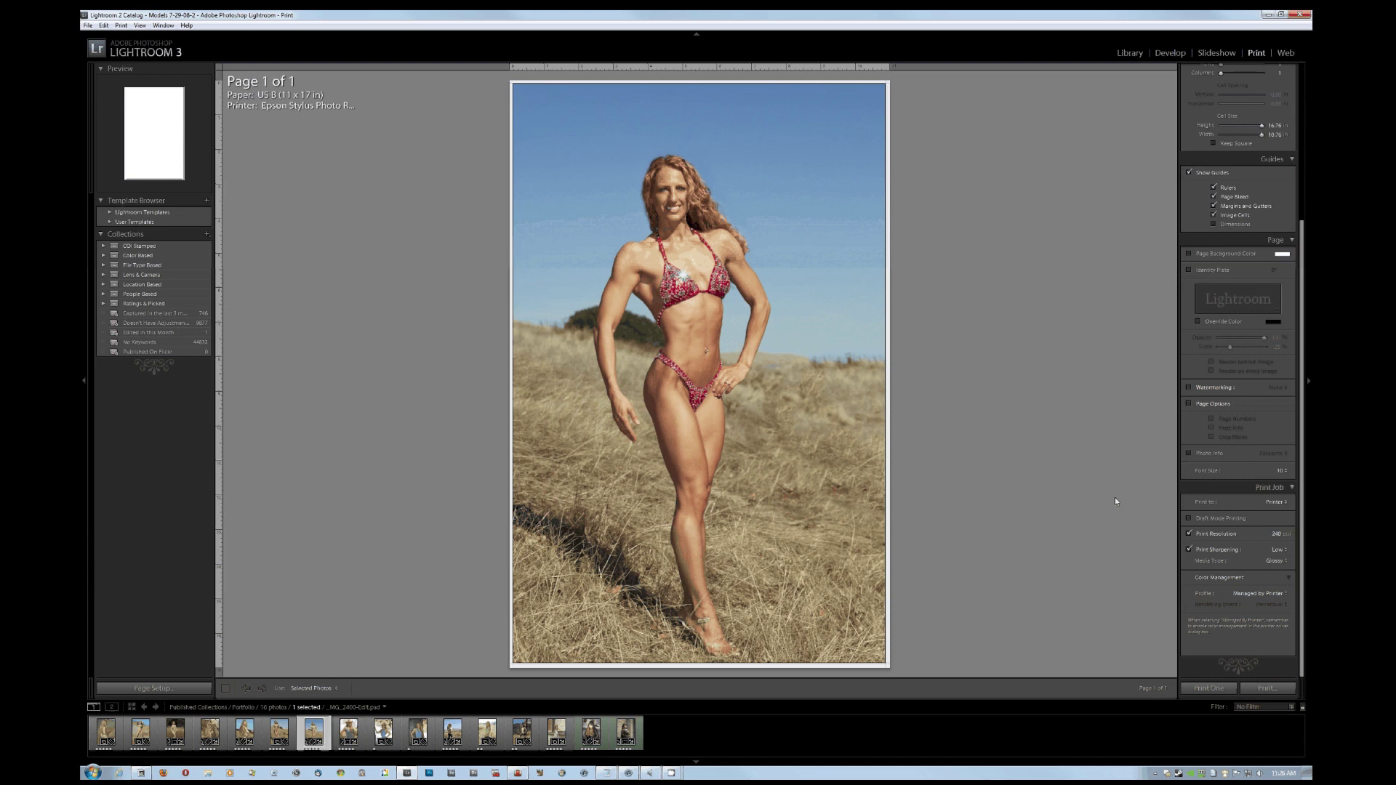
# Set the Color Management profile to SPR3000 Photo Paper Glossy
pyautogui.click(1260, 593)
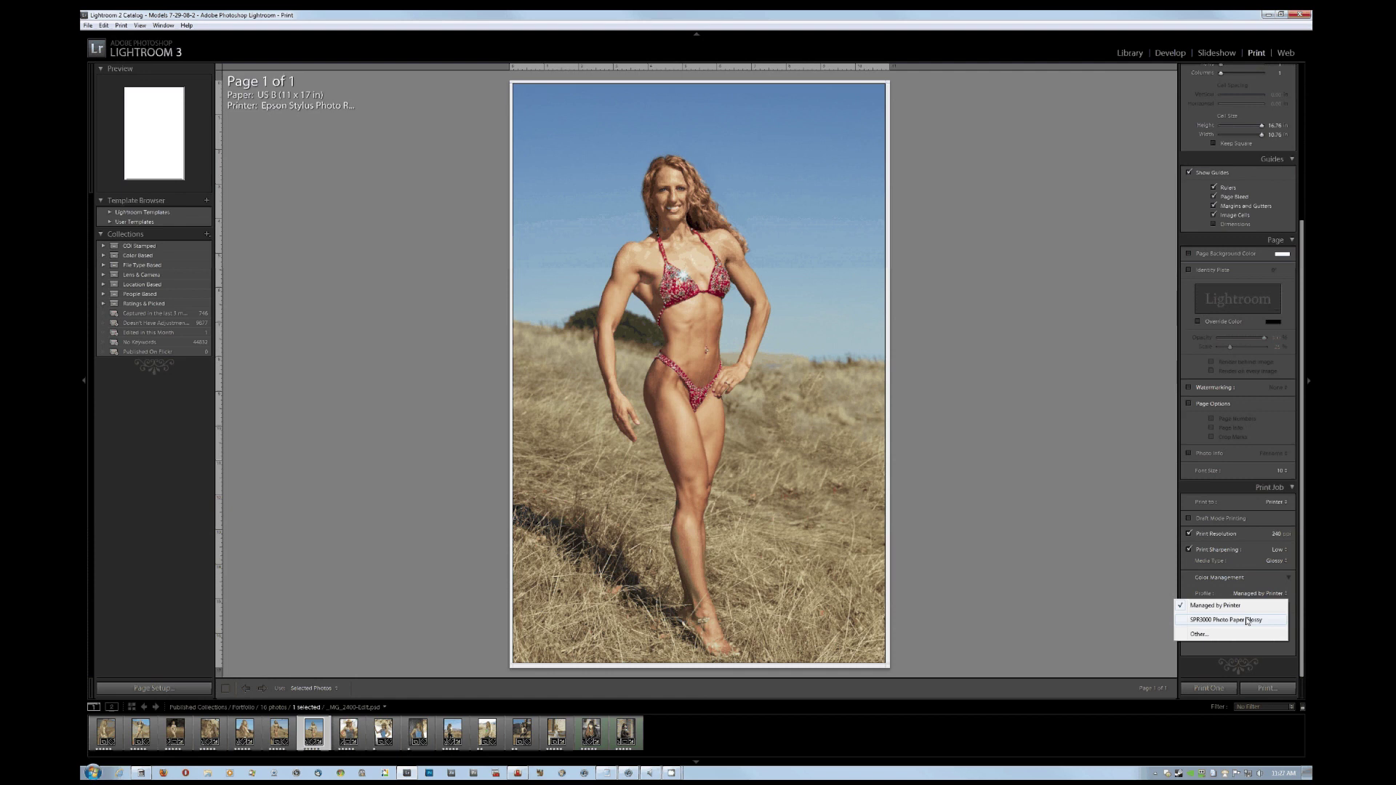
pyautogui.click(1249, 620)
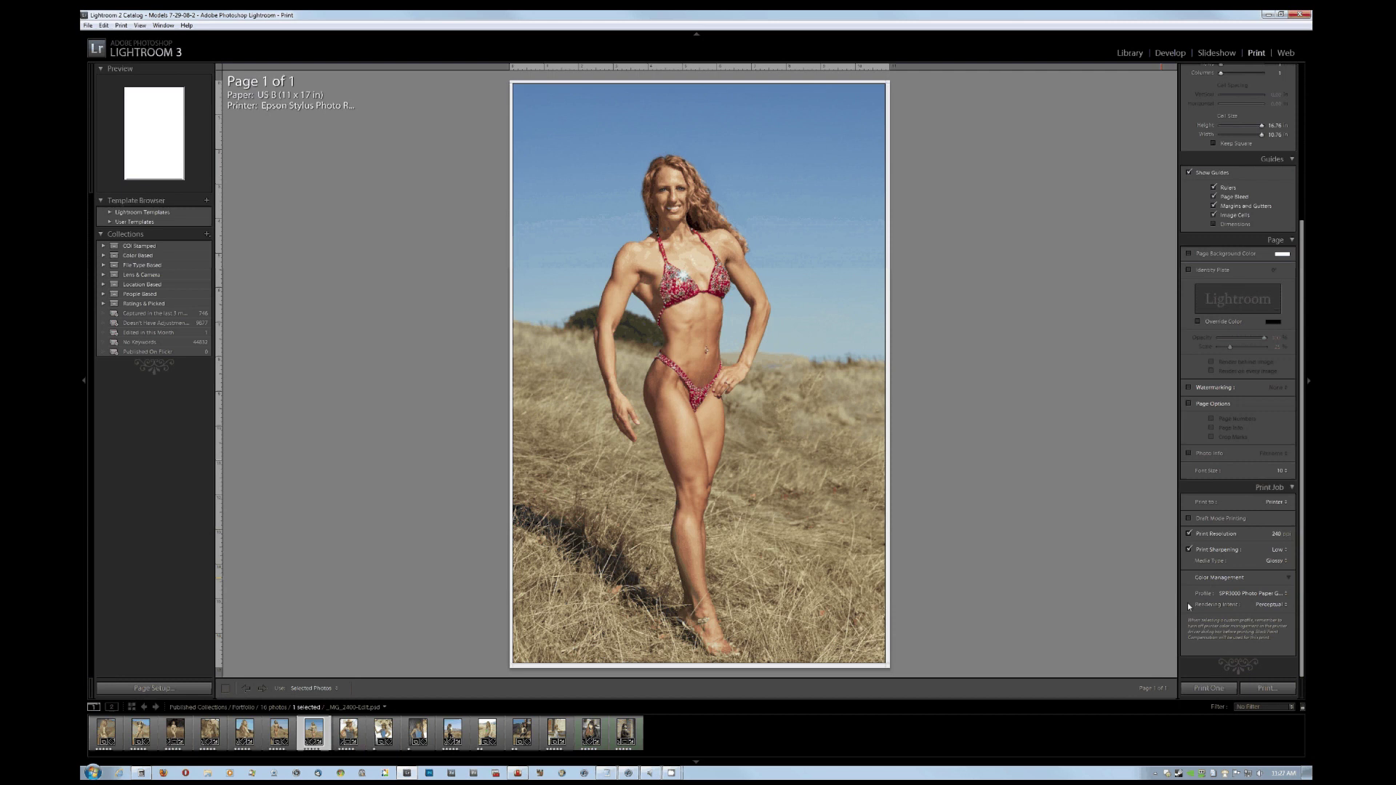
# Print the portrait to the Epson R3000 using the SPR3000 Photo Paper Glossy profile
pyautogui.click(1267, 688)
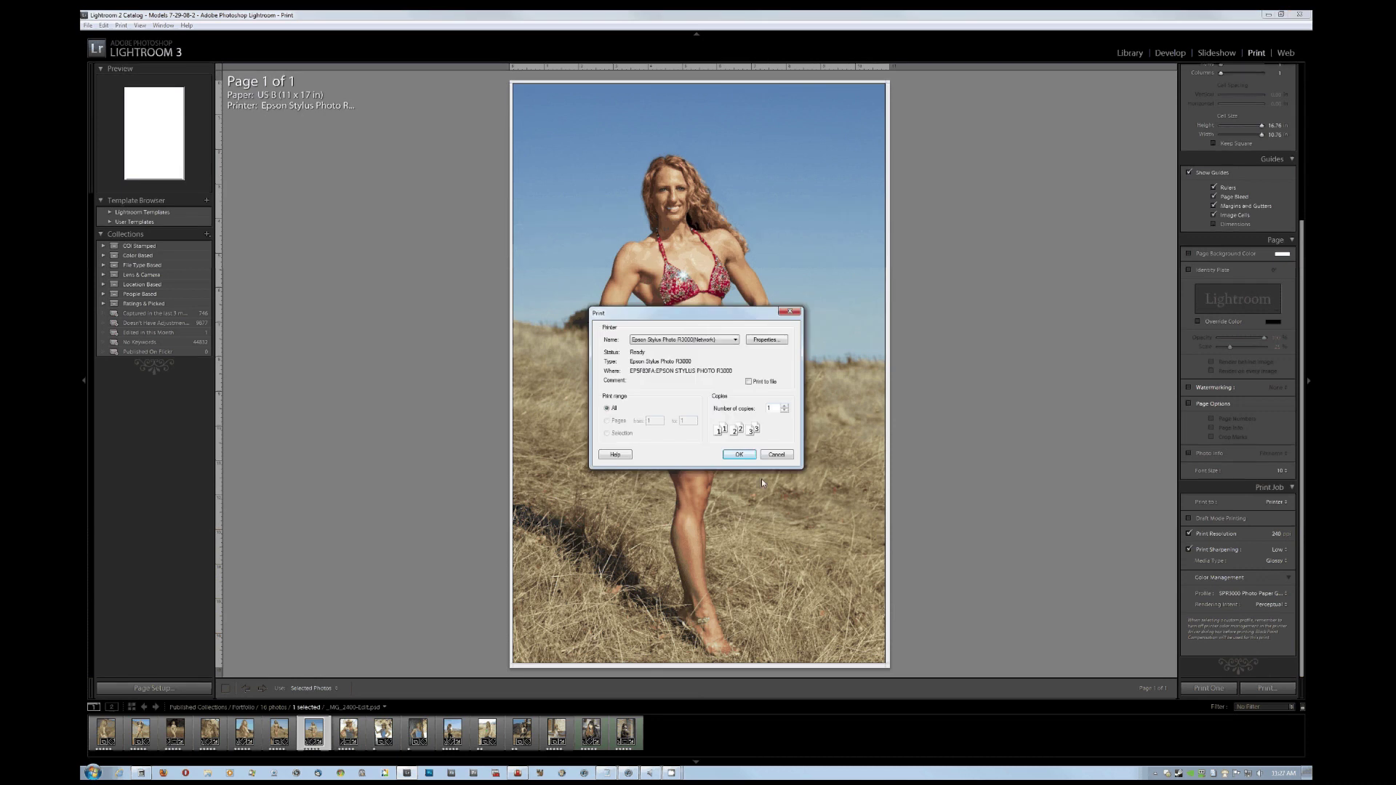
pyautogui.click(747, 458)
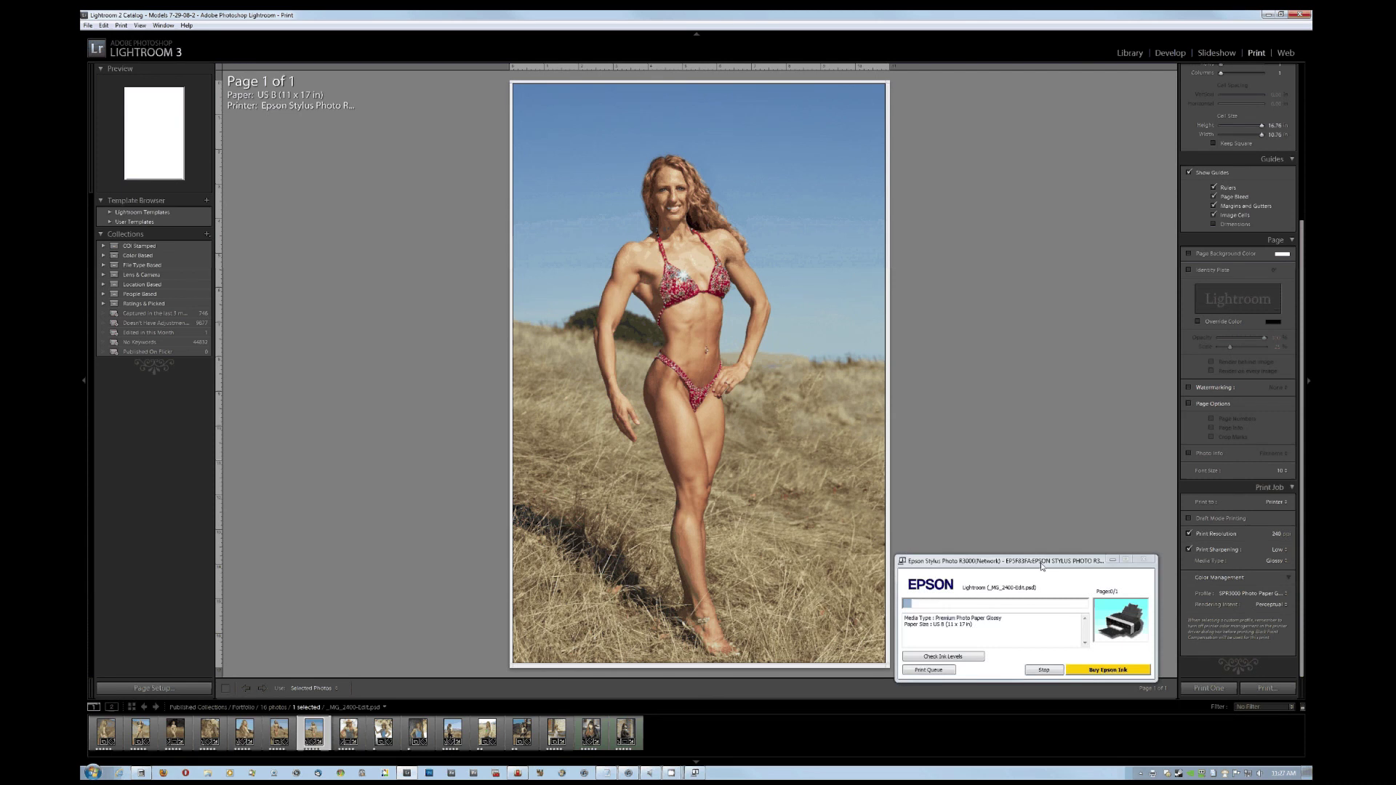
pyautogui.moveTo(1041, 564); pyautogui.dragTo(941, 510)
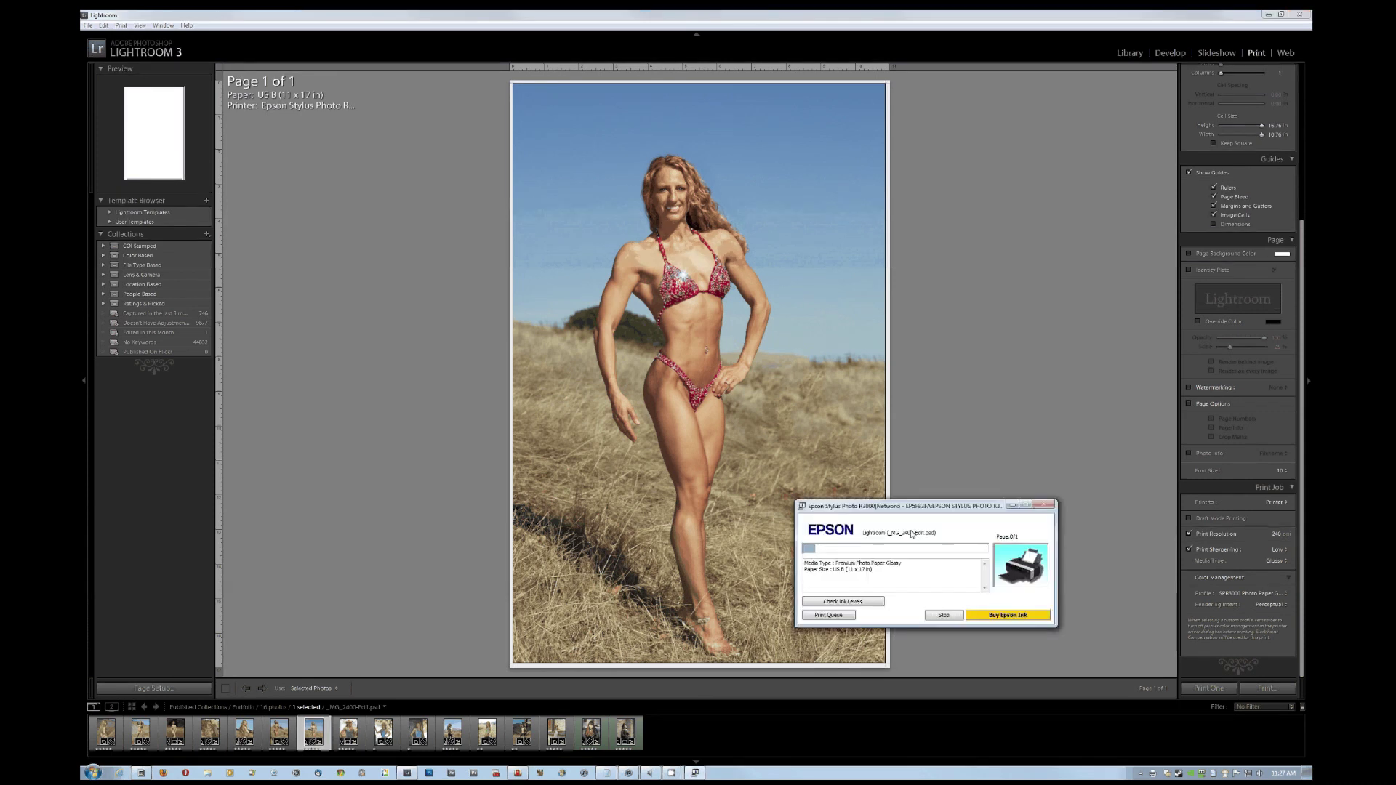